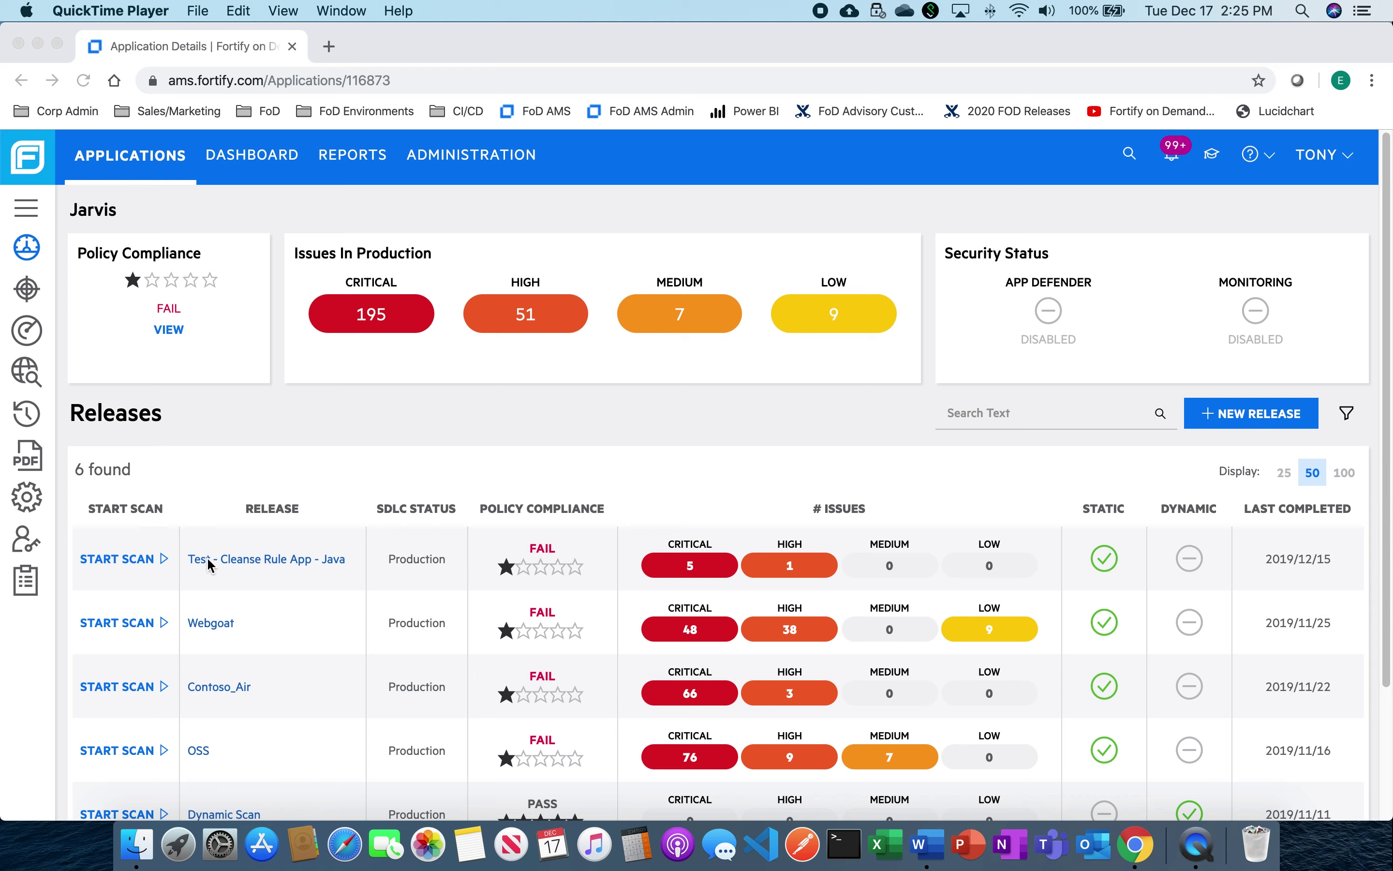
- Open the "Test - Cleanse Rule App - Java" release of the Jarvis application
click(269, 492)
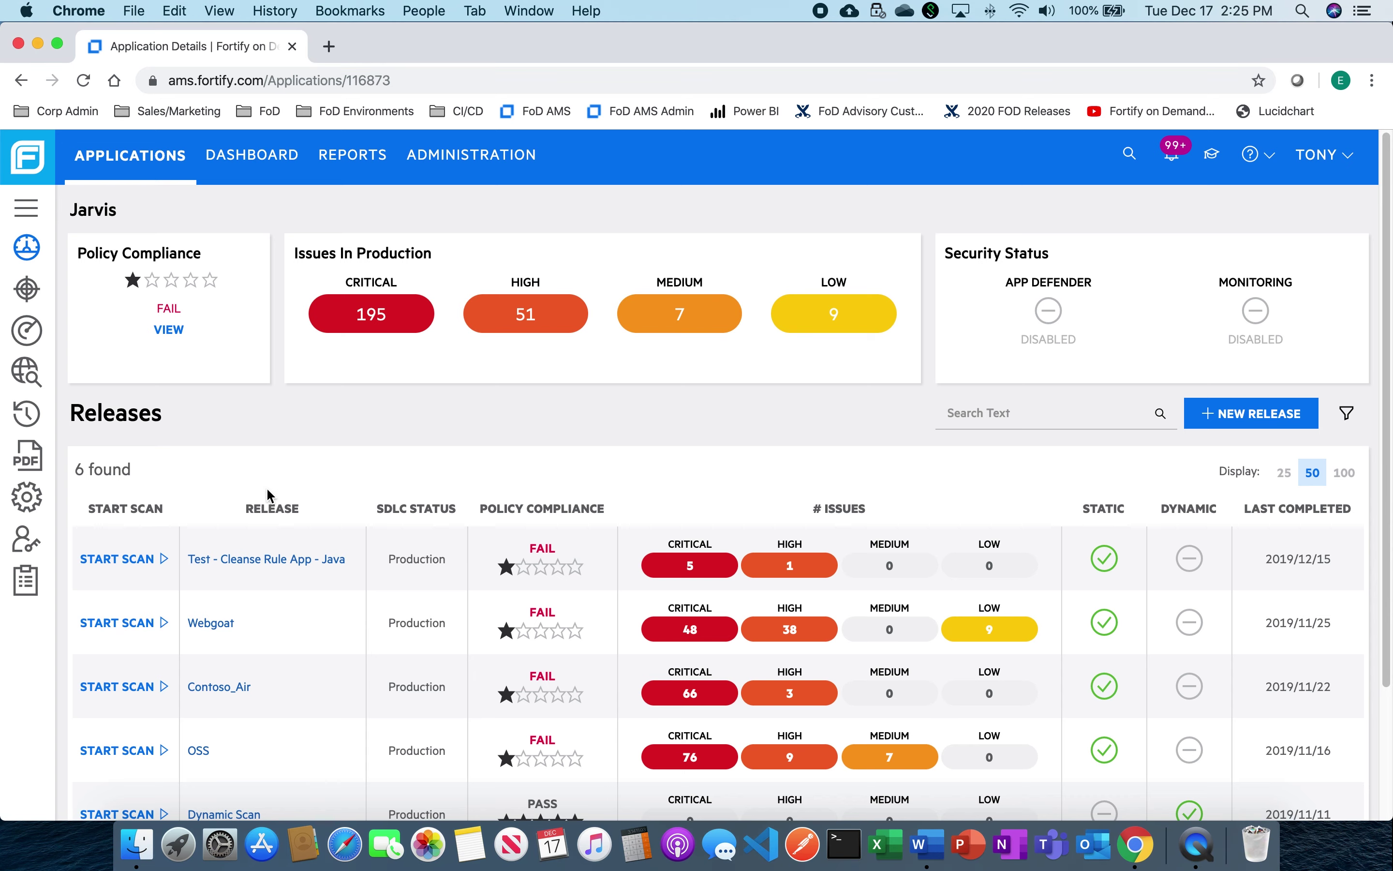
click(290, 570)
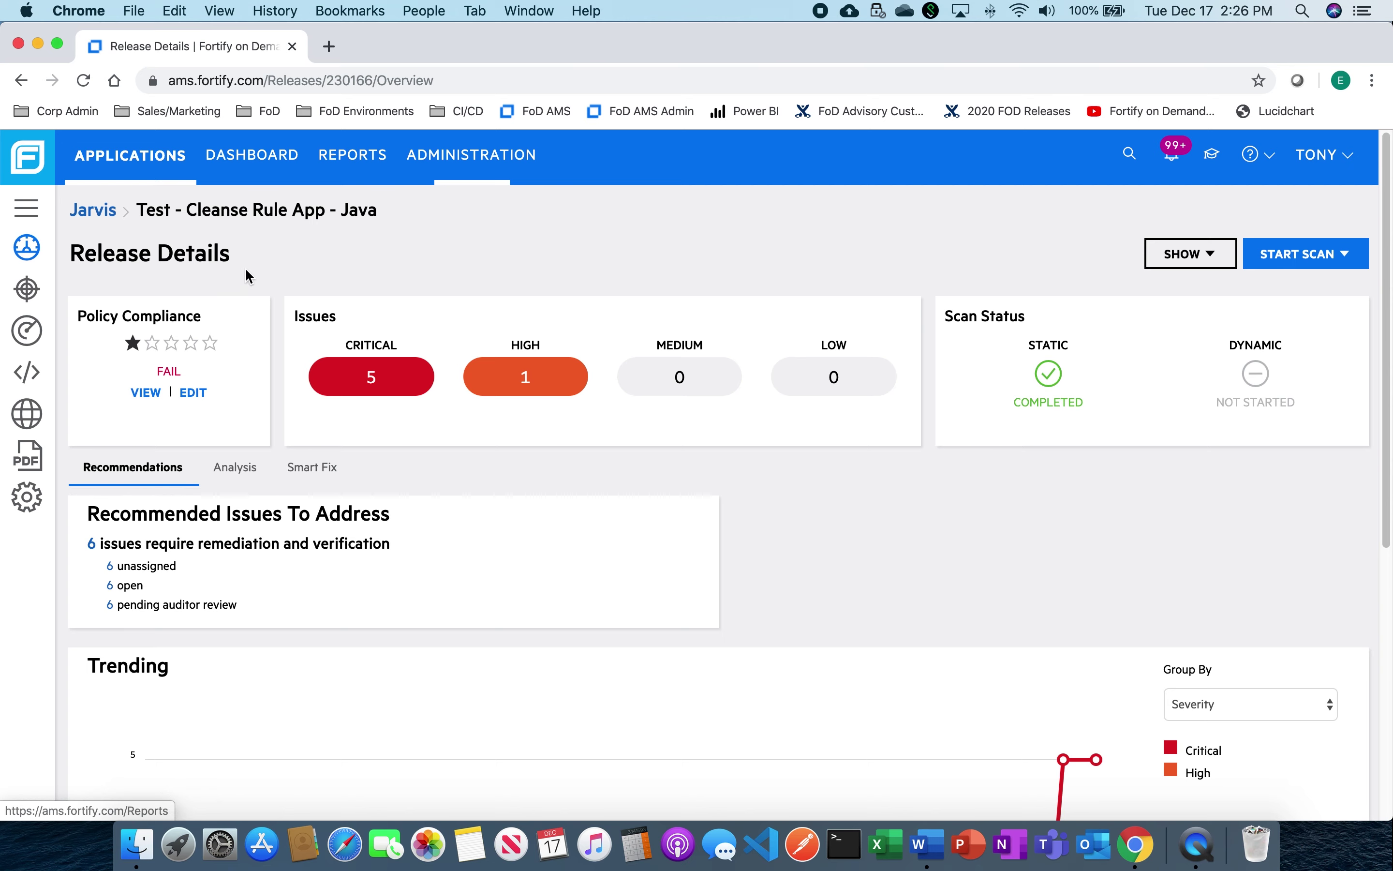
- Open the Dataflow Cleanse Rules in the administration area's Advanced Audit Tools
click(508, 163)
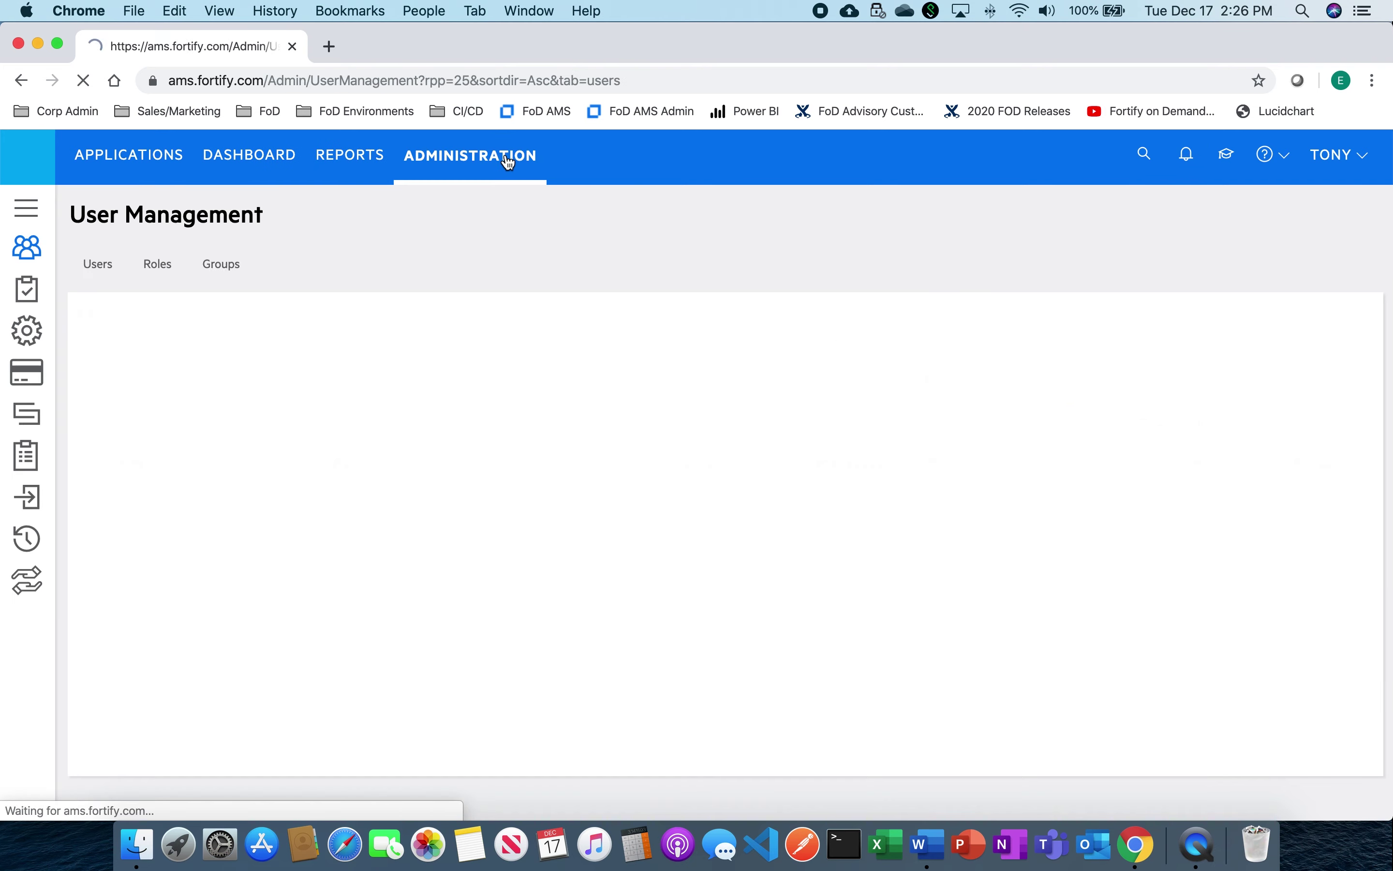
click(27, 470)
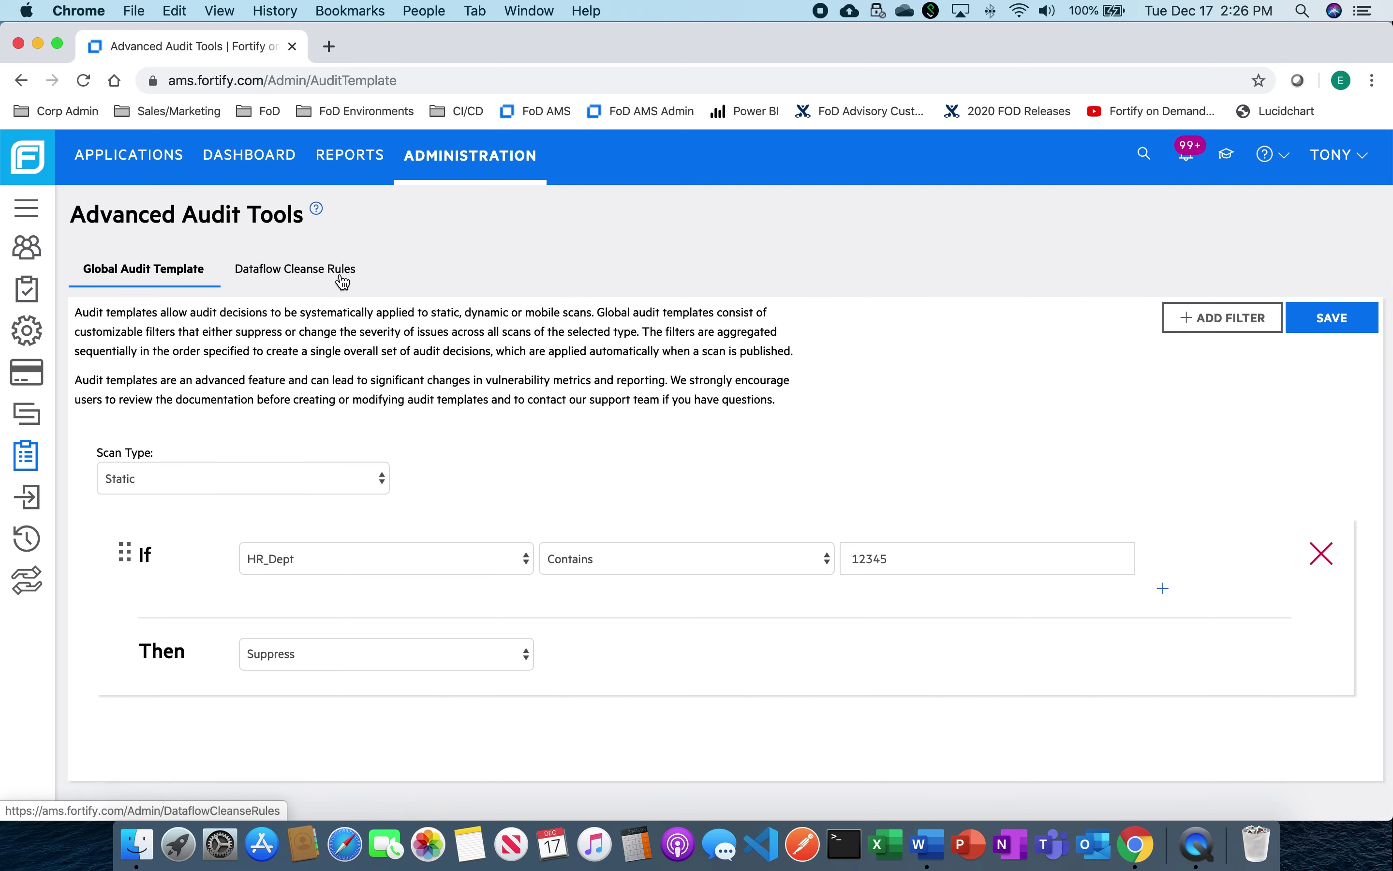
click(299, 271)
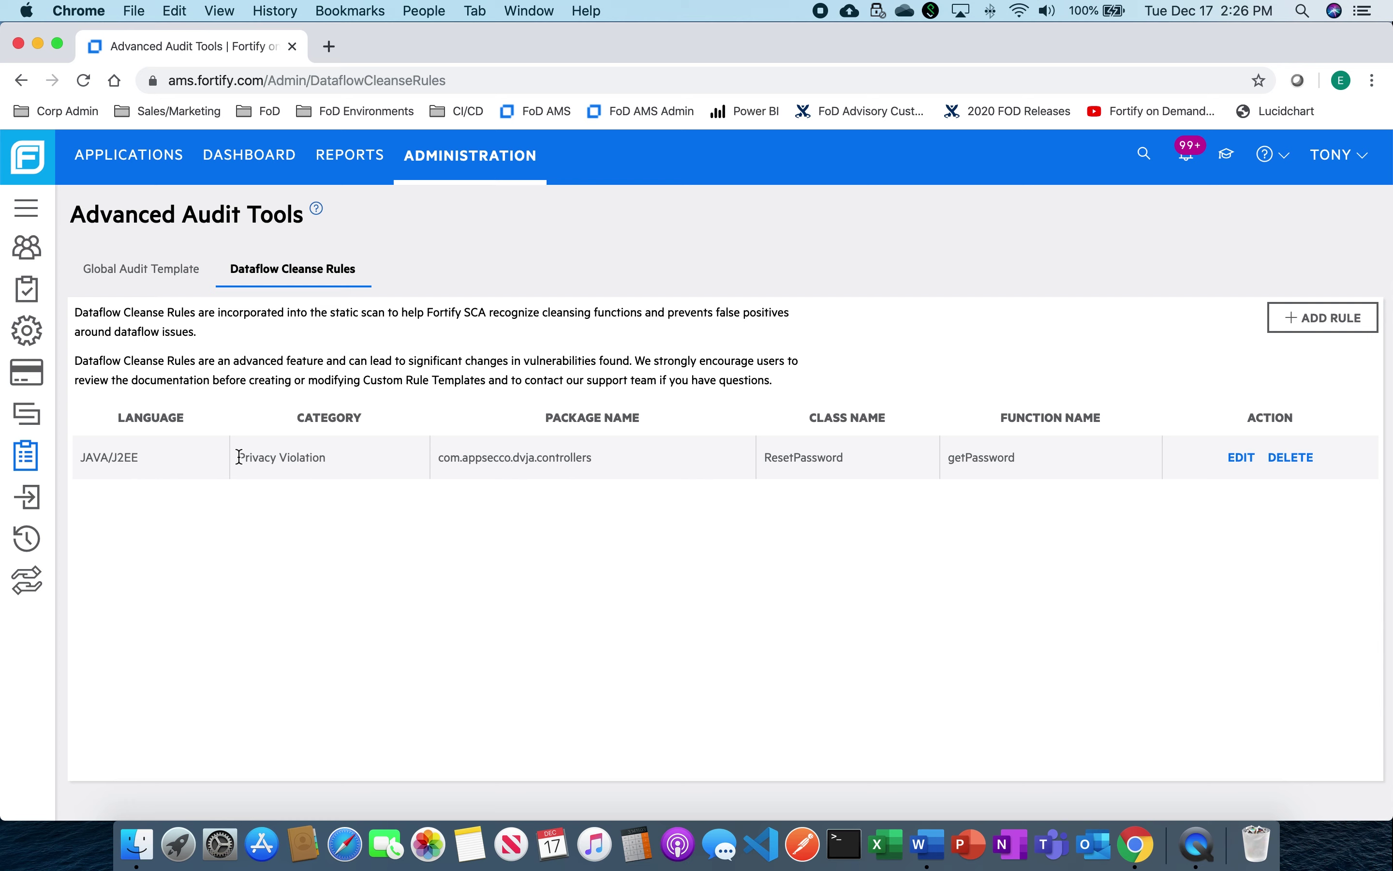
- Review the existing Privacy Violation cleanse rule and its edit settings, leaving without saving
drag(239, 460, 334, 466)
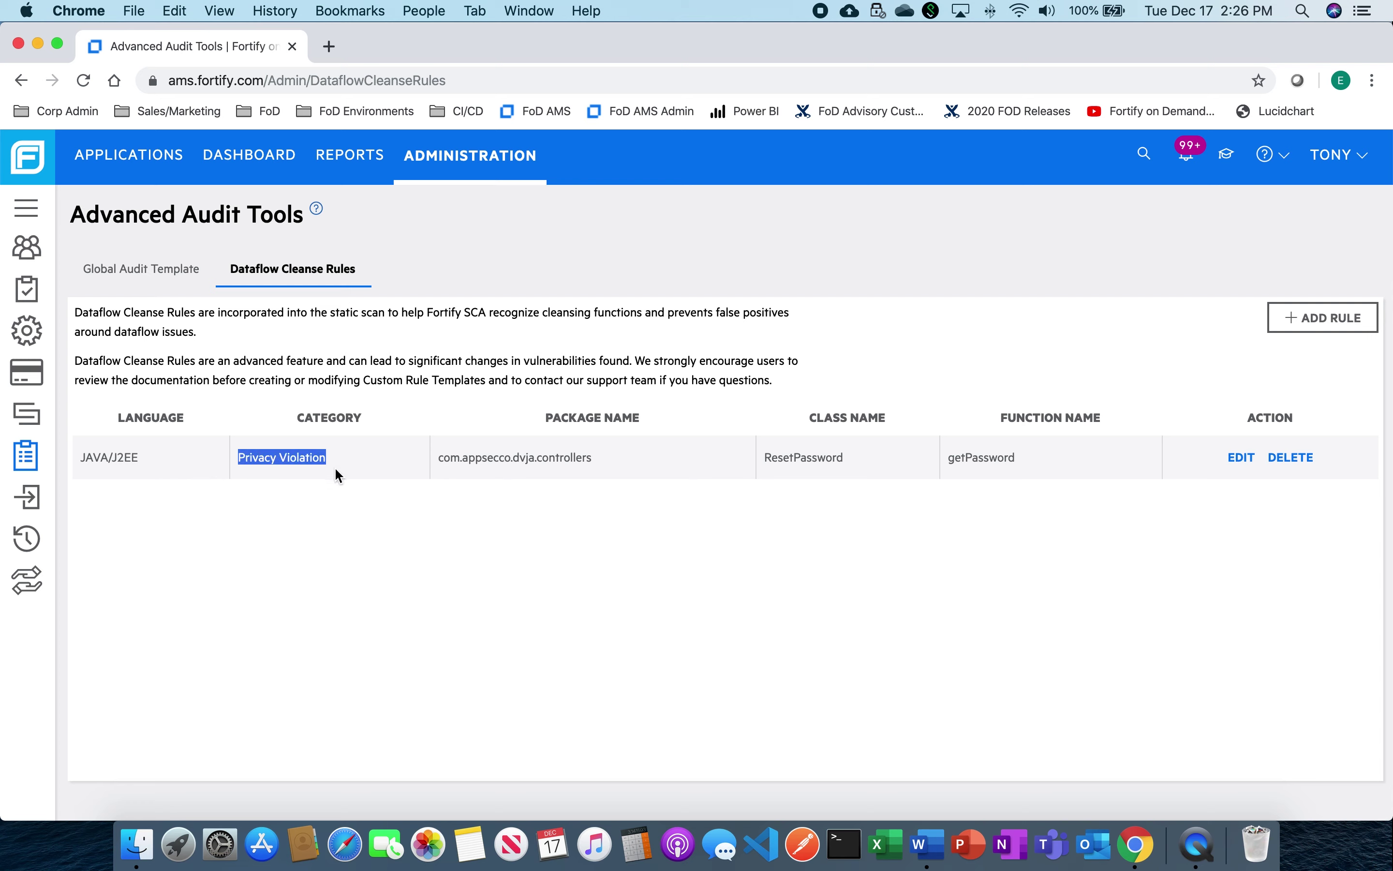
click(421, 470)
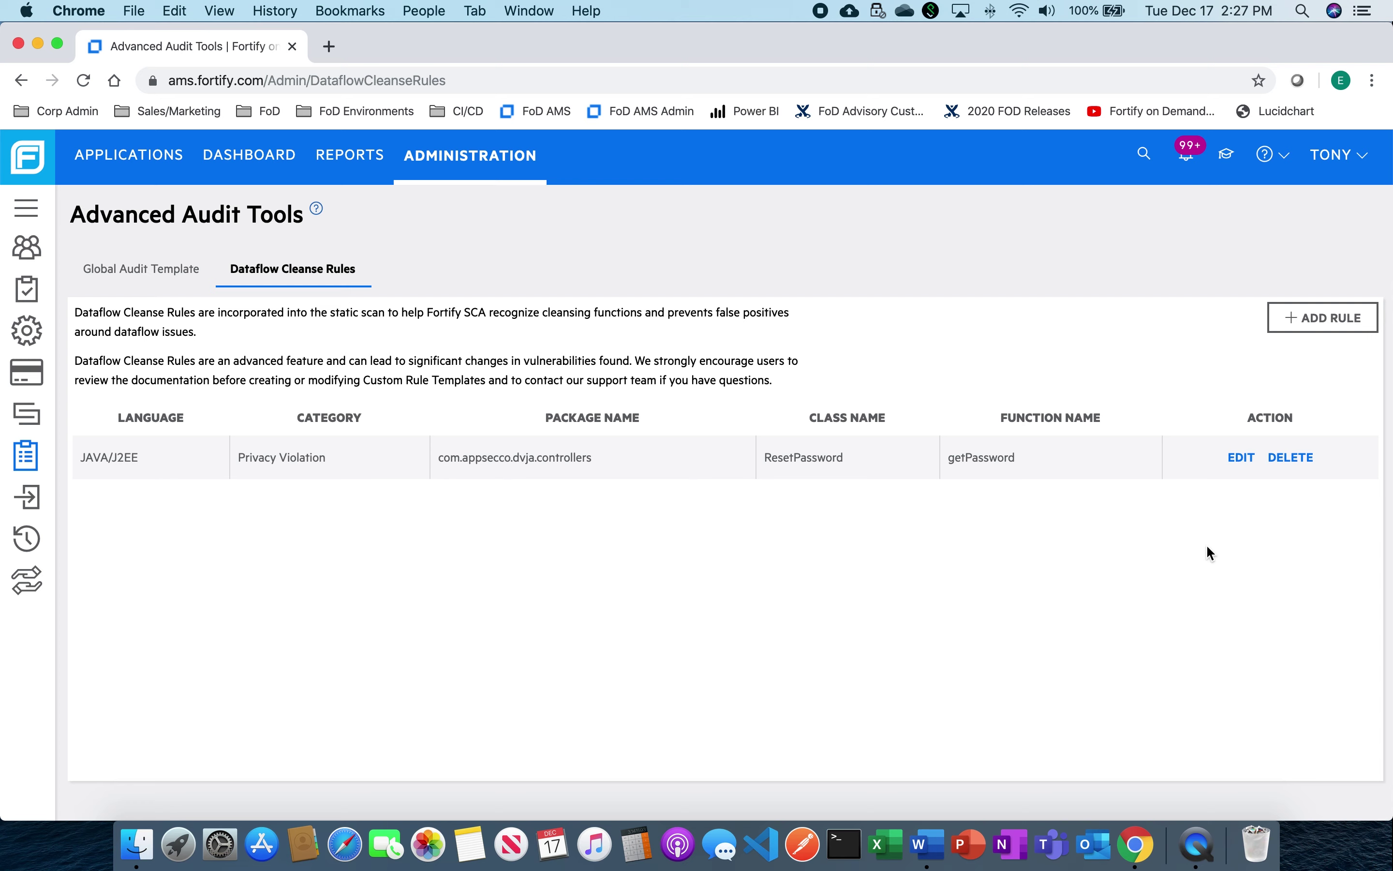
click(1241, 461)
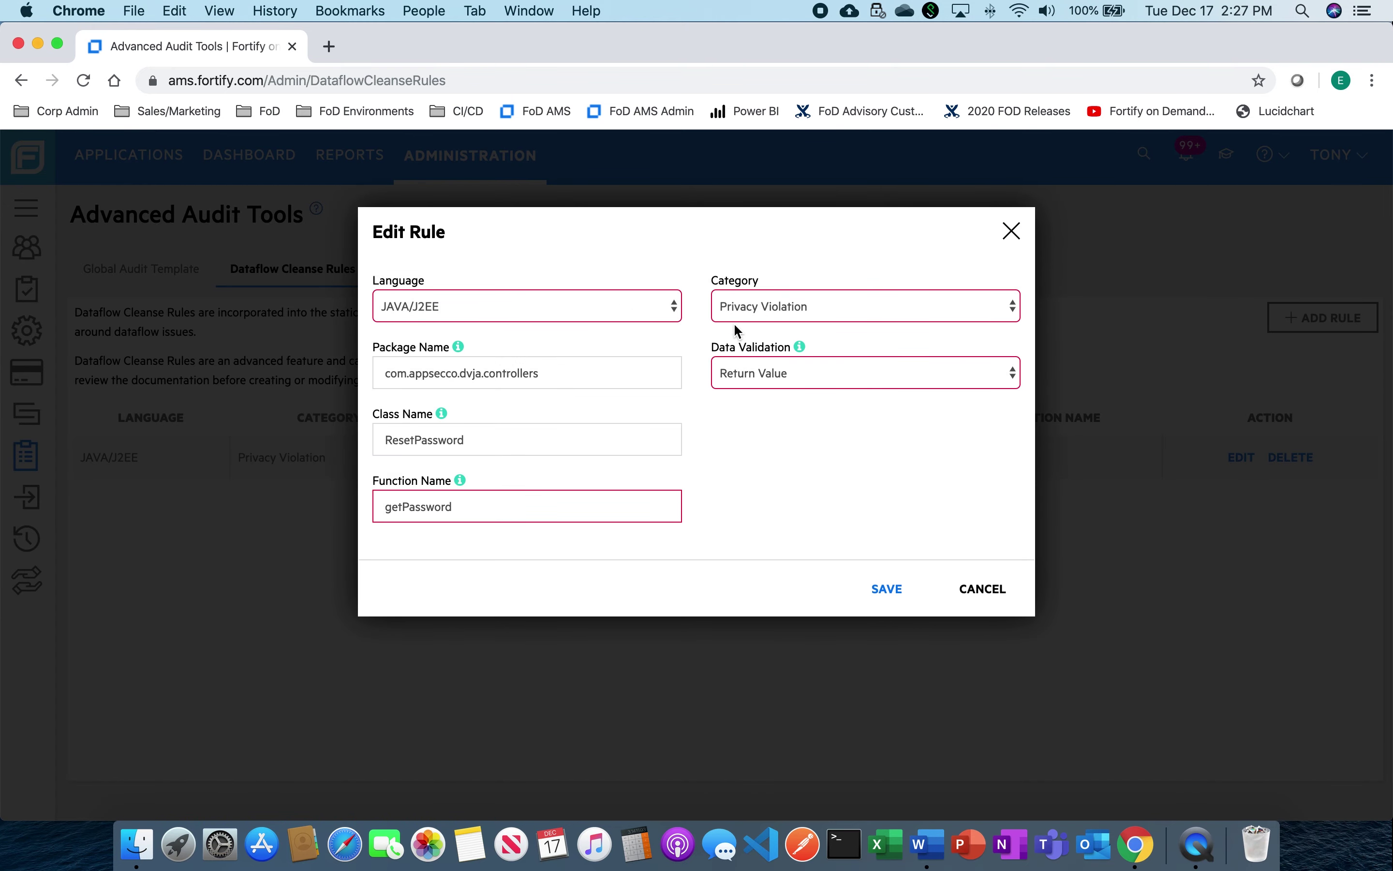
click(969, 599)
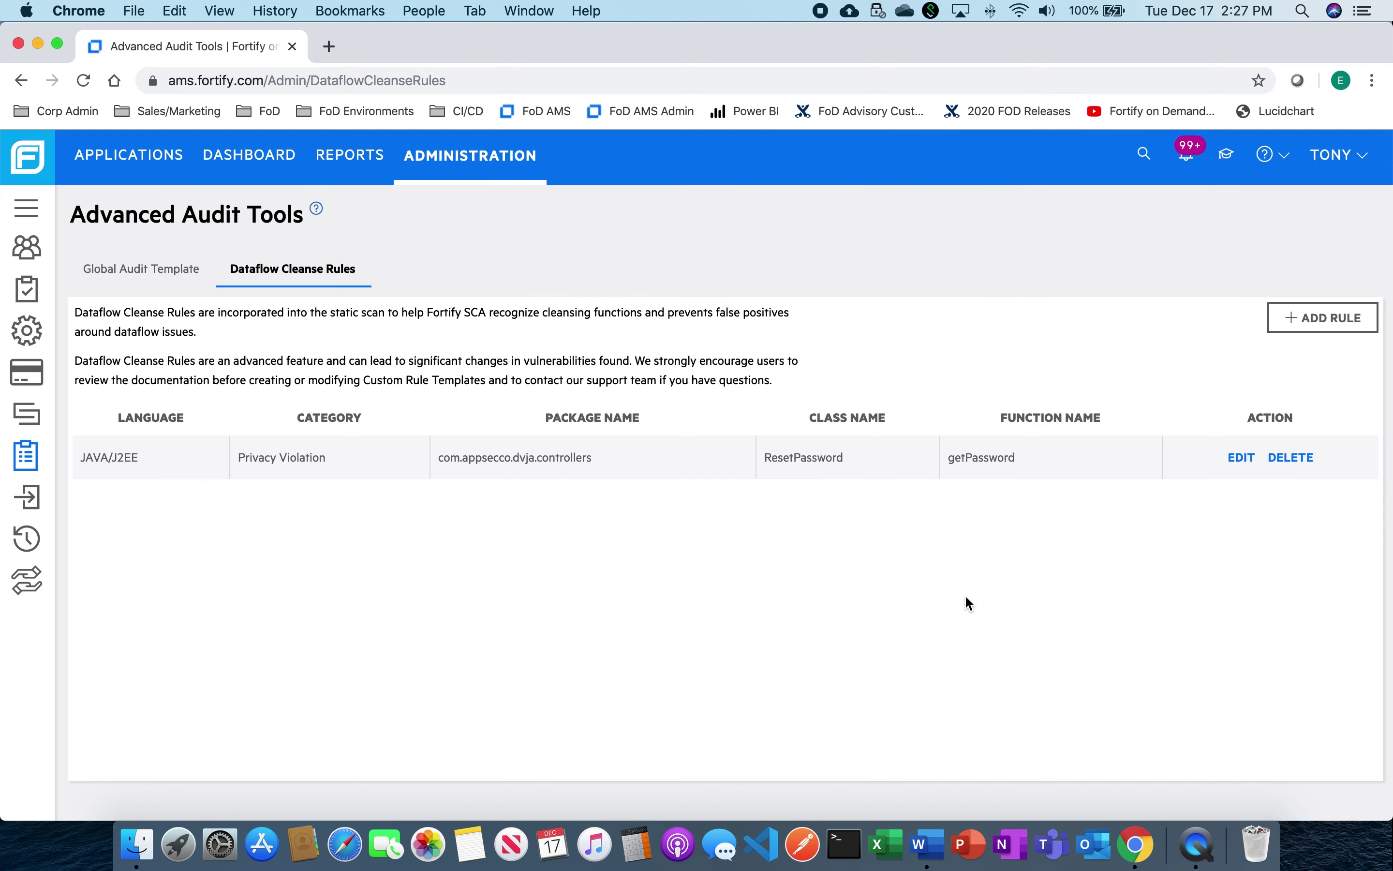
- Delete the existing JAVA/J2EE Privacy Violation dataflow cleanse rule and confirm the deletion
click(1295, 465)
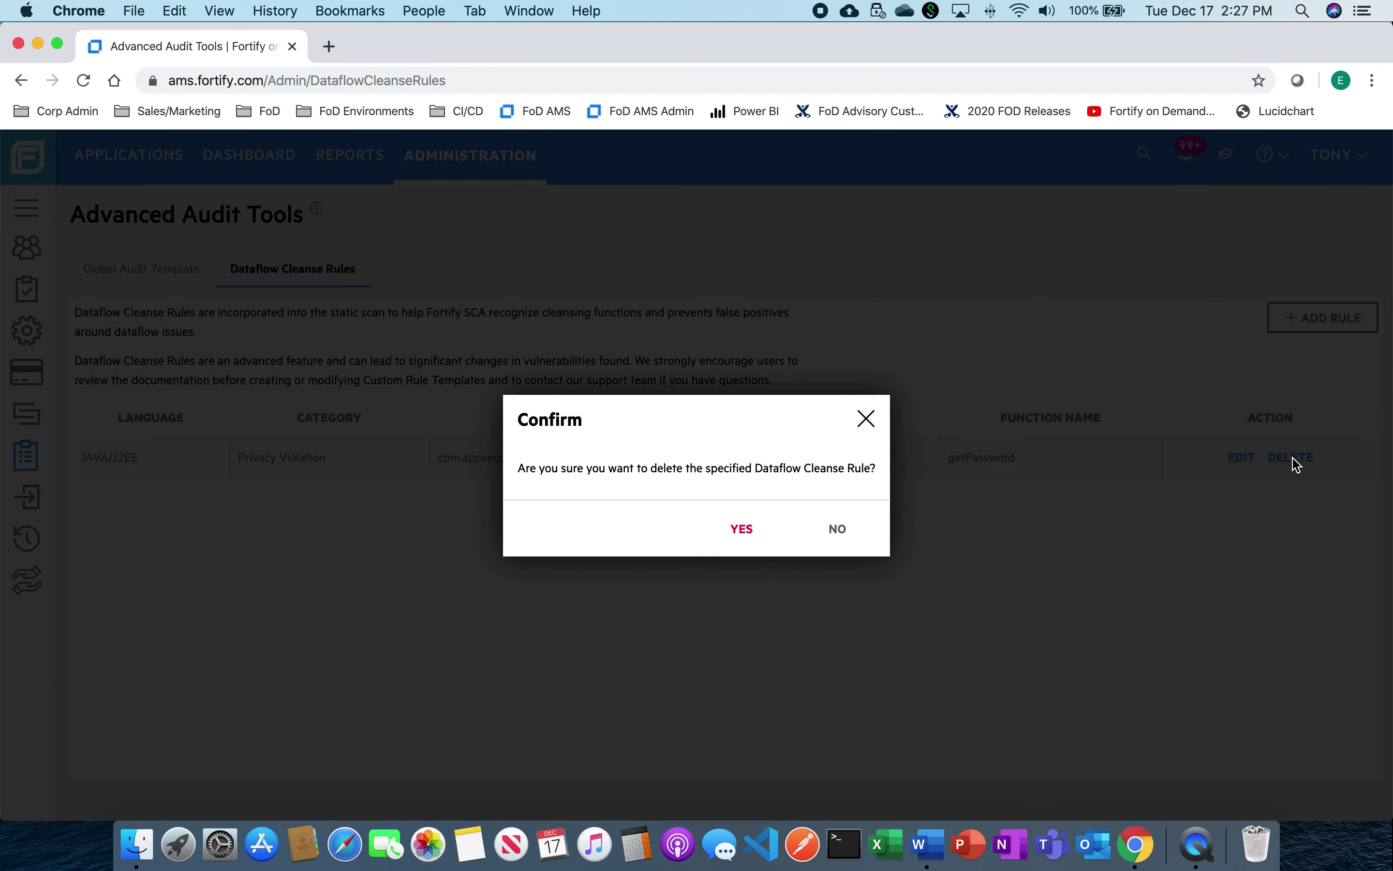
click(747, 536)
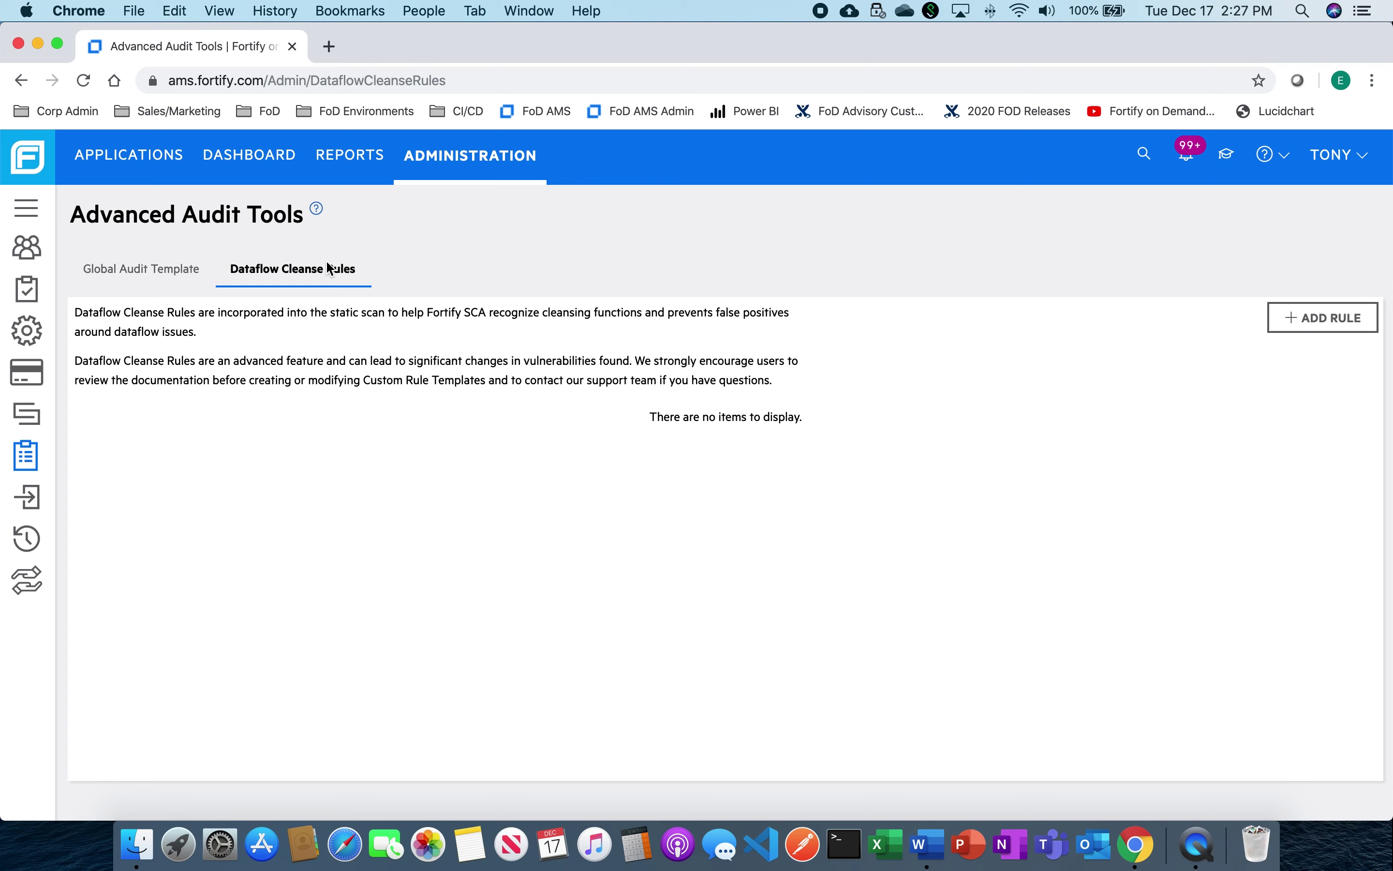
- Return to the Jarvis application and open its "Test - Cleanse Rule App - Java" release
click(106, 150)
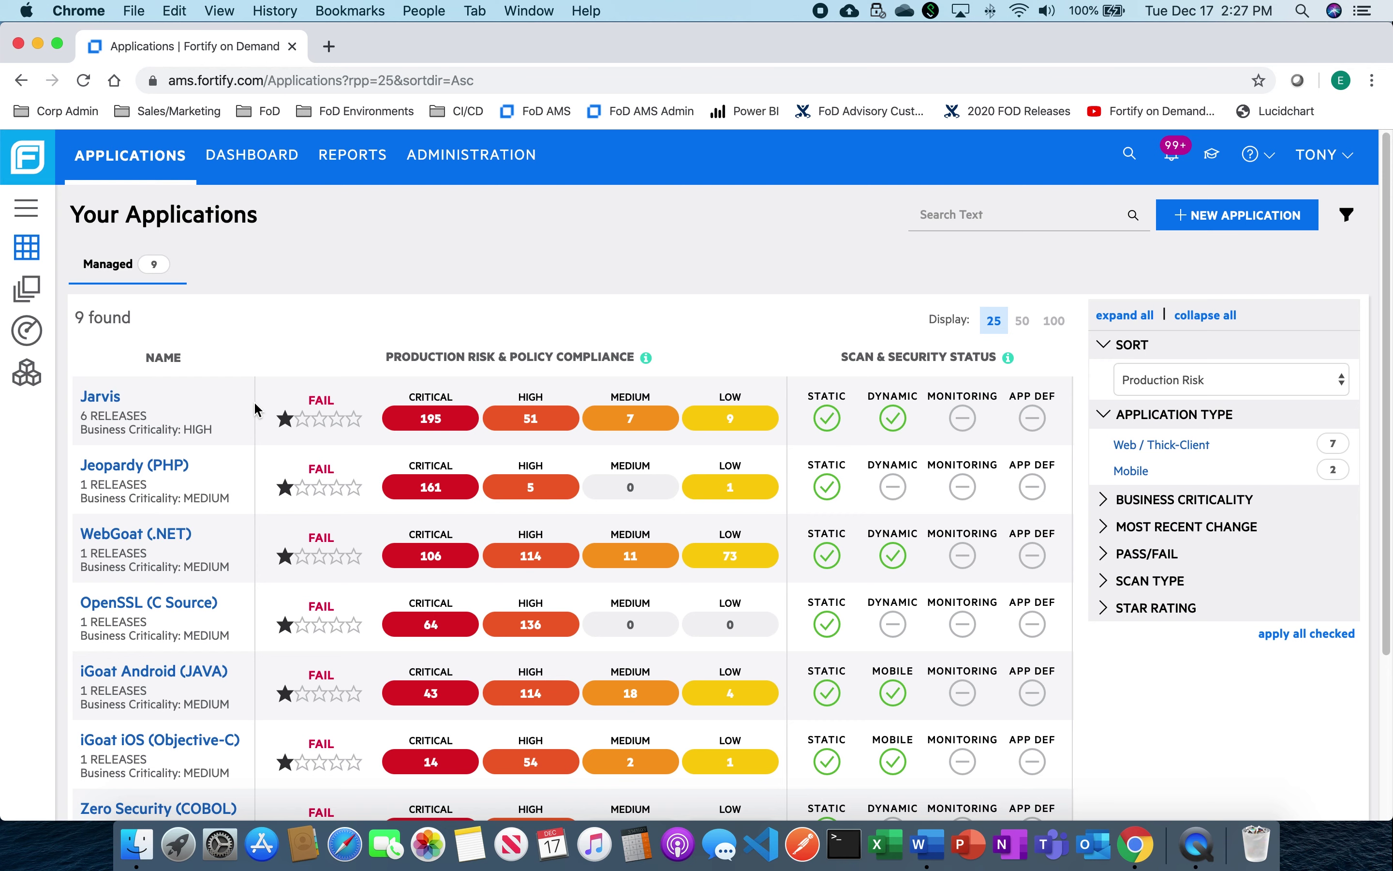
click(100, 398)
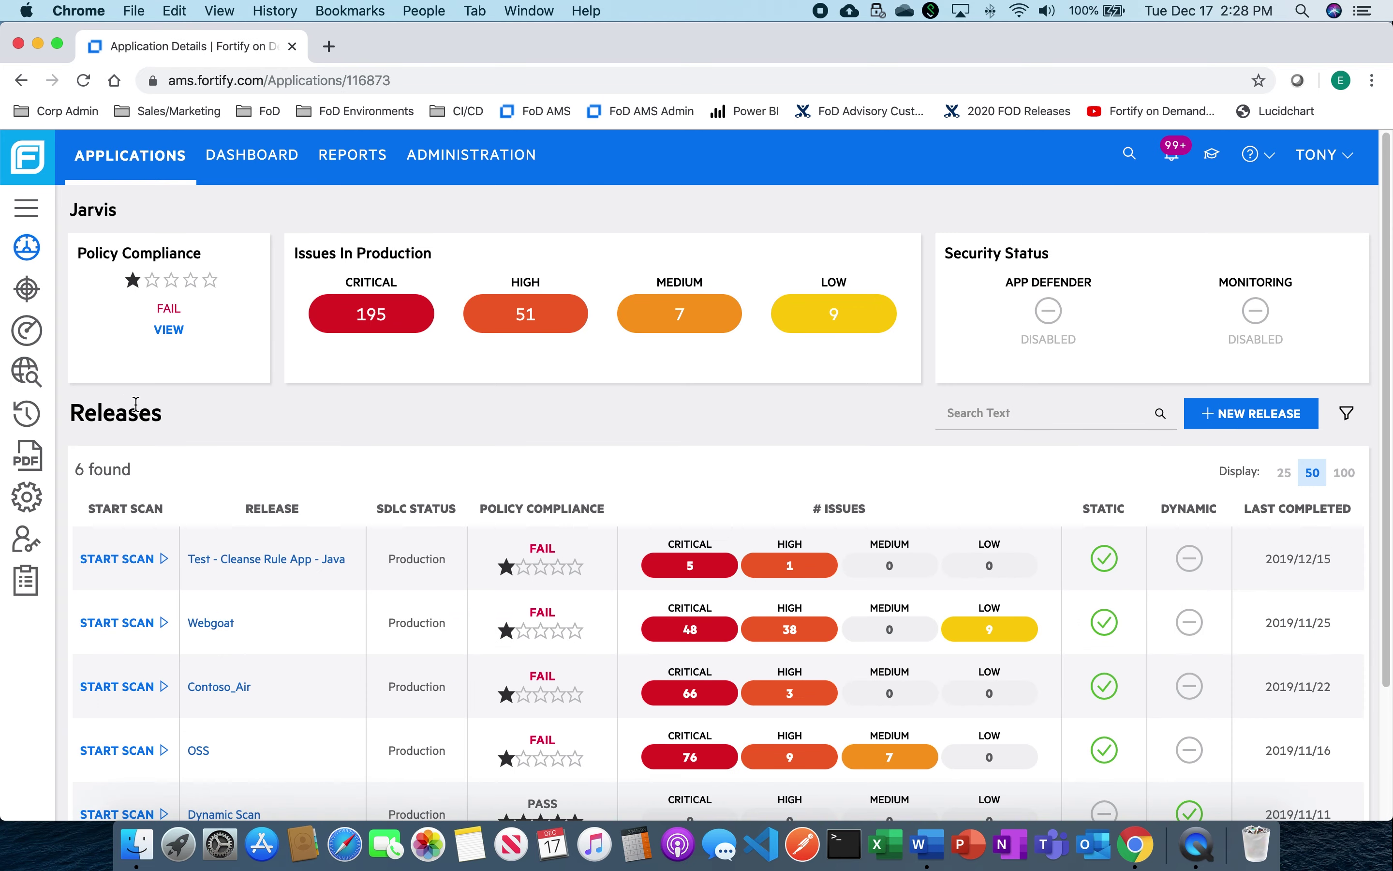
click(285, 568)
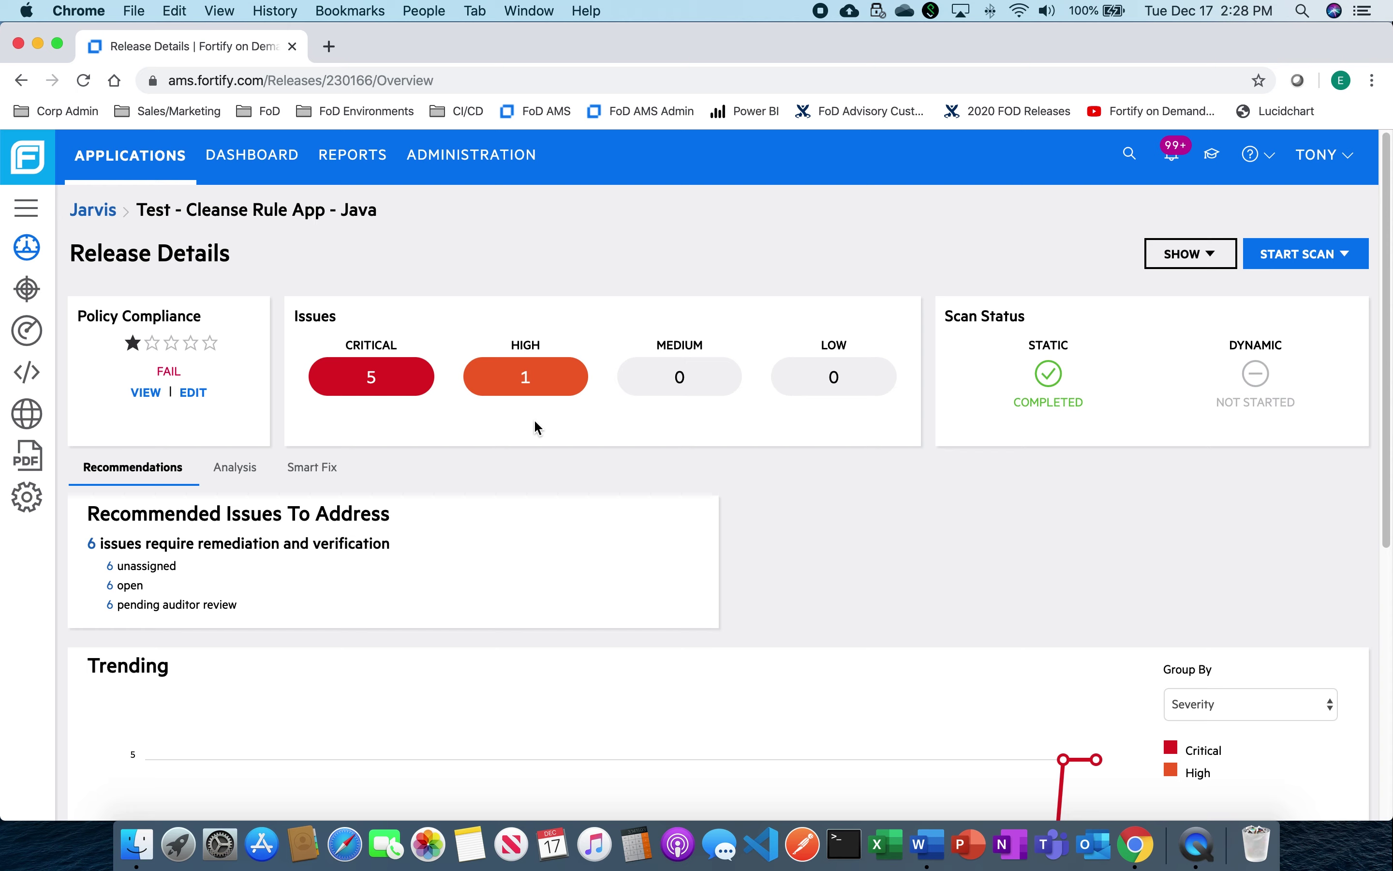
- Start a static scan of the release with 1-dvja-master.zip as the uploaded payload
click(1313, 259)
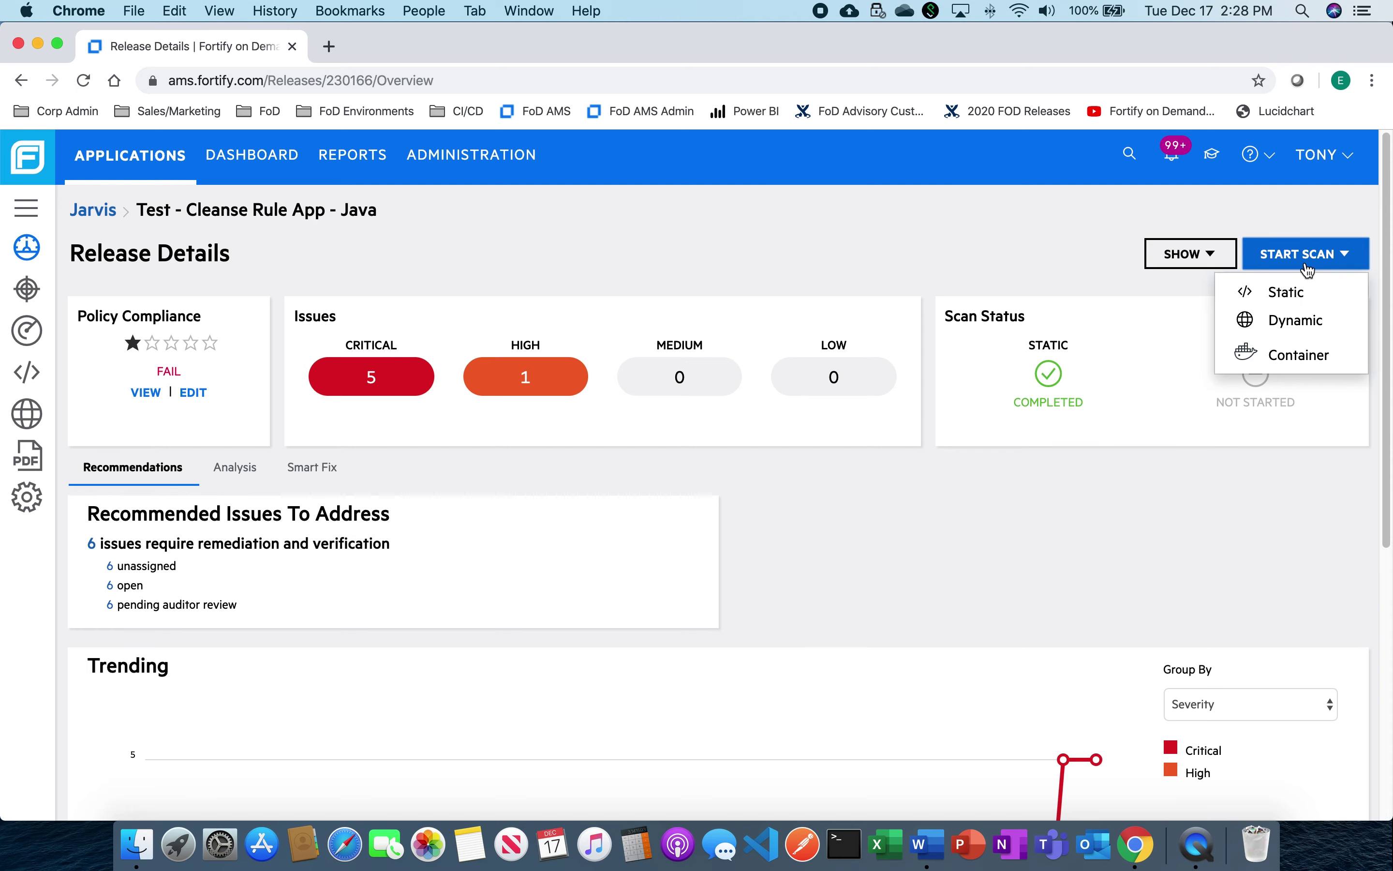
click(1287, 290)
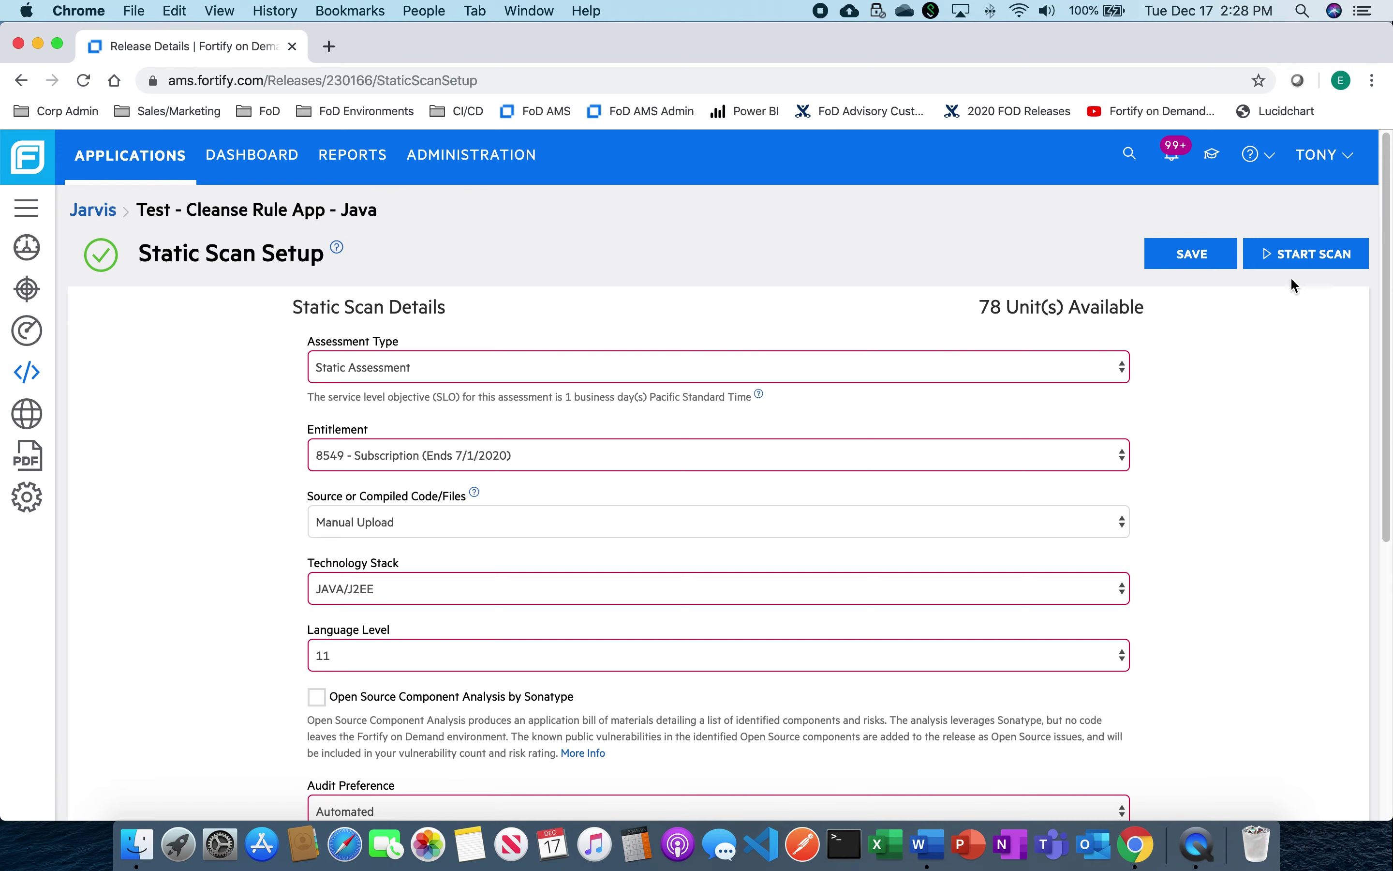
click(1300, 255)
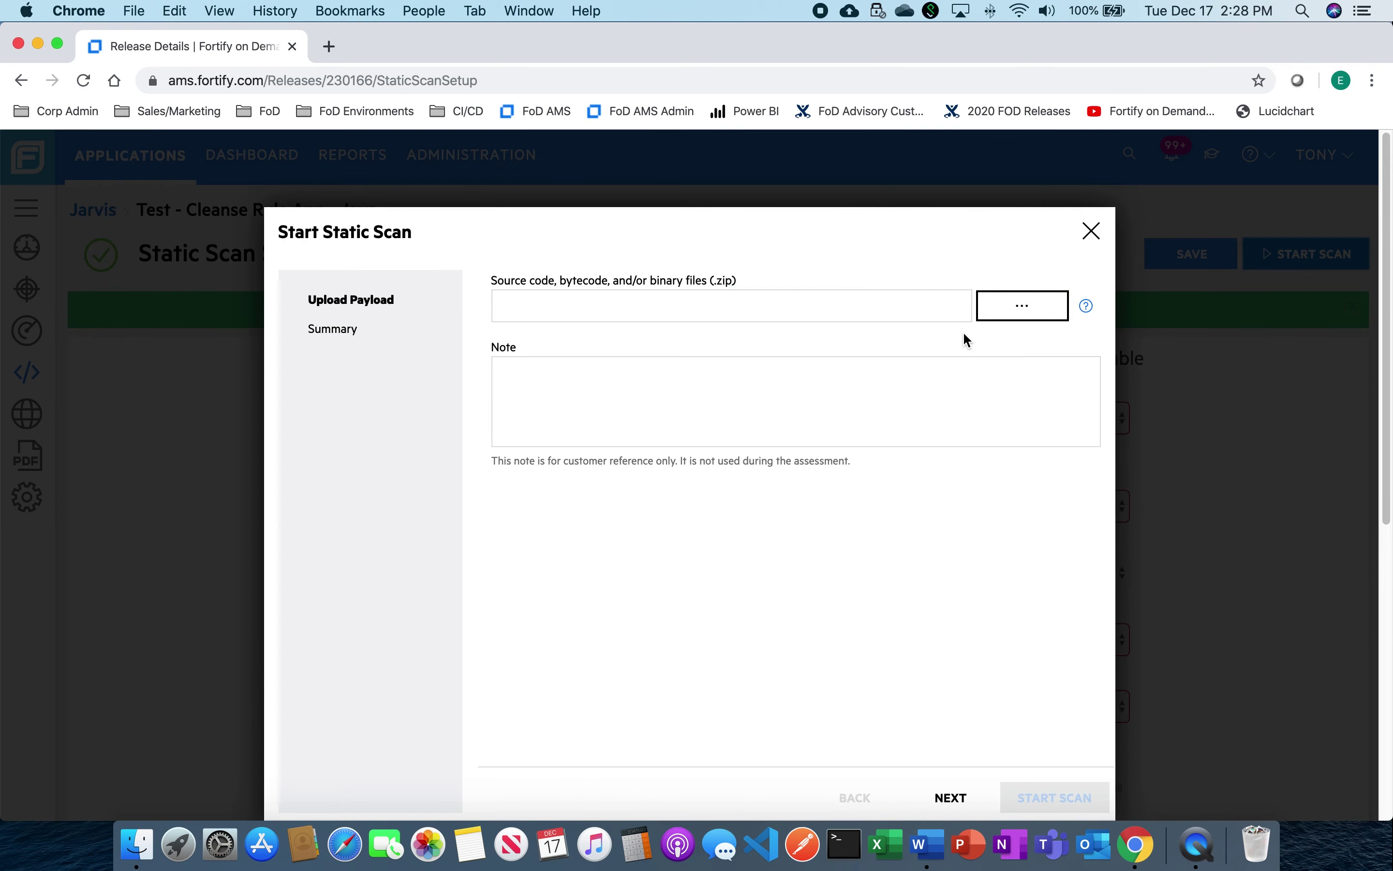
click(1023, 308)
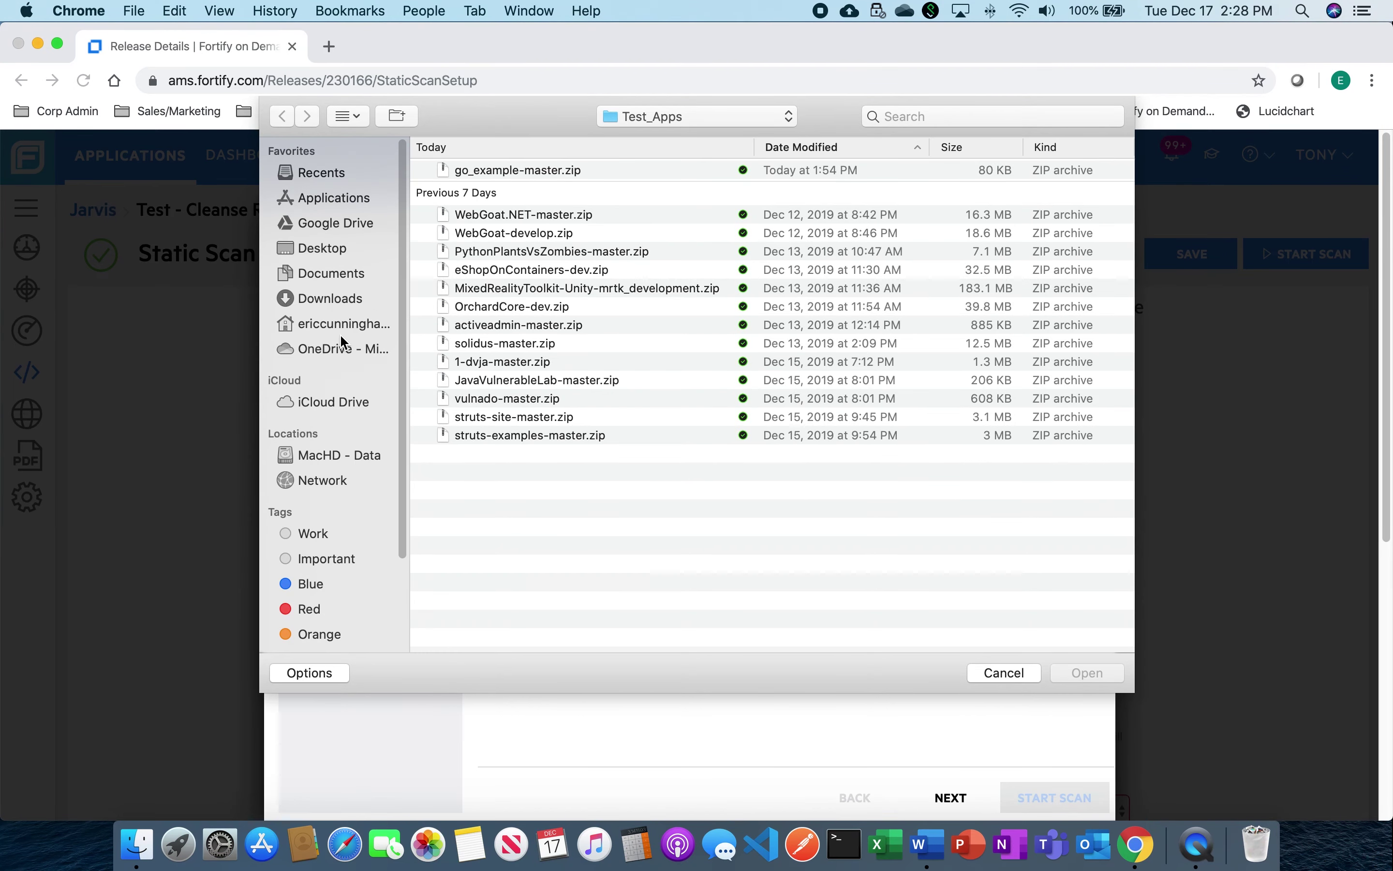
click(504, 369)
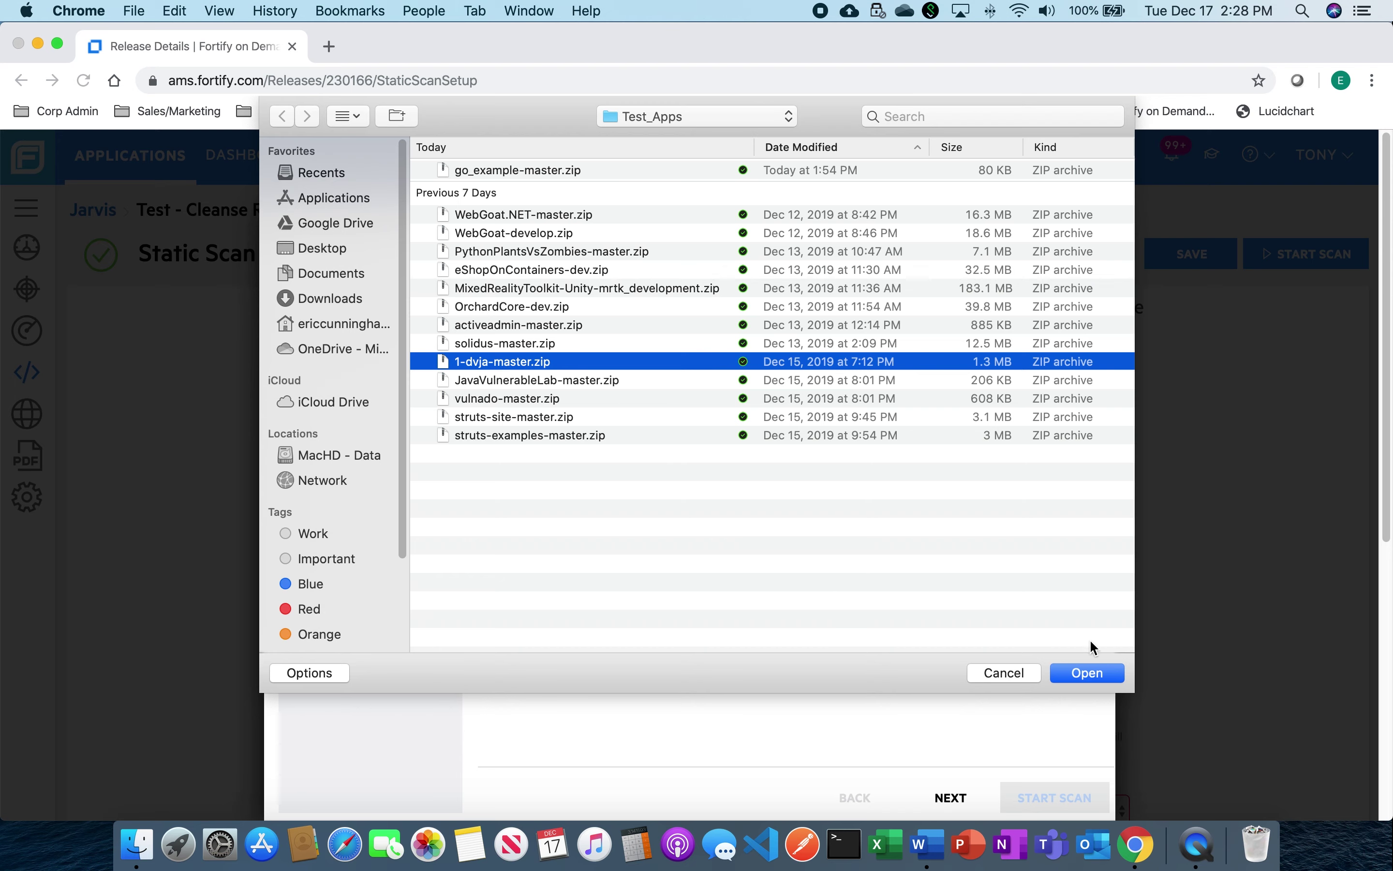
click(1087, 672)
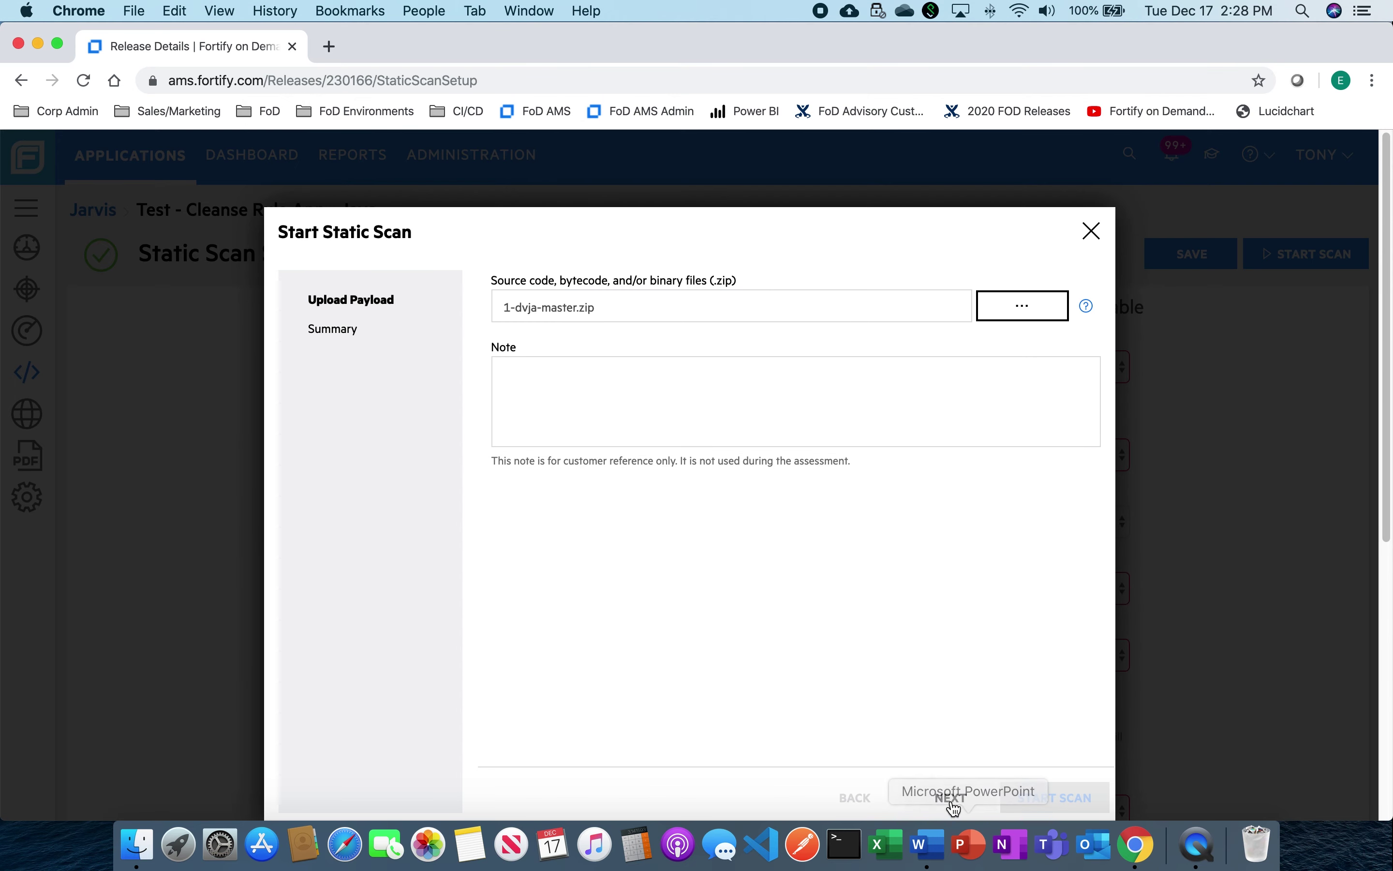
click(951, 799)
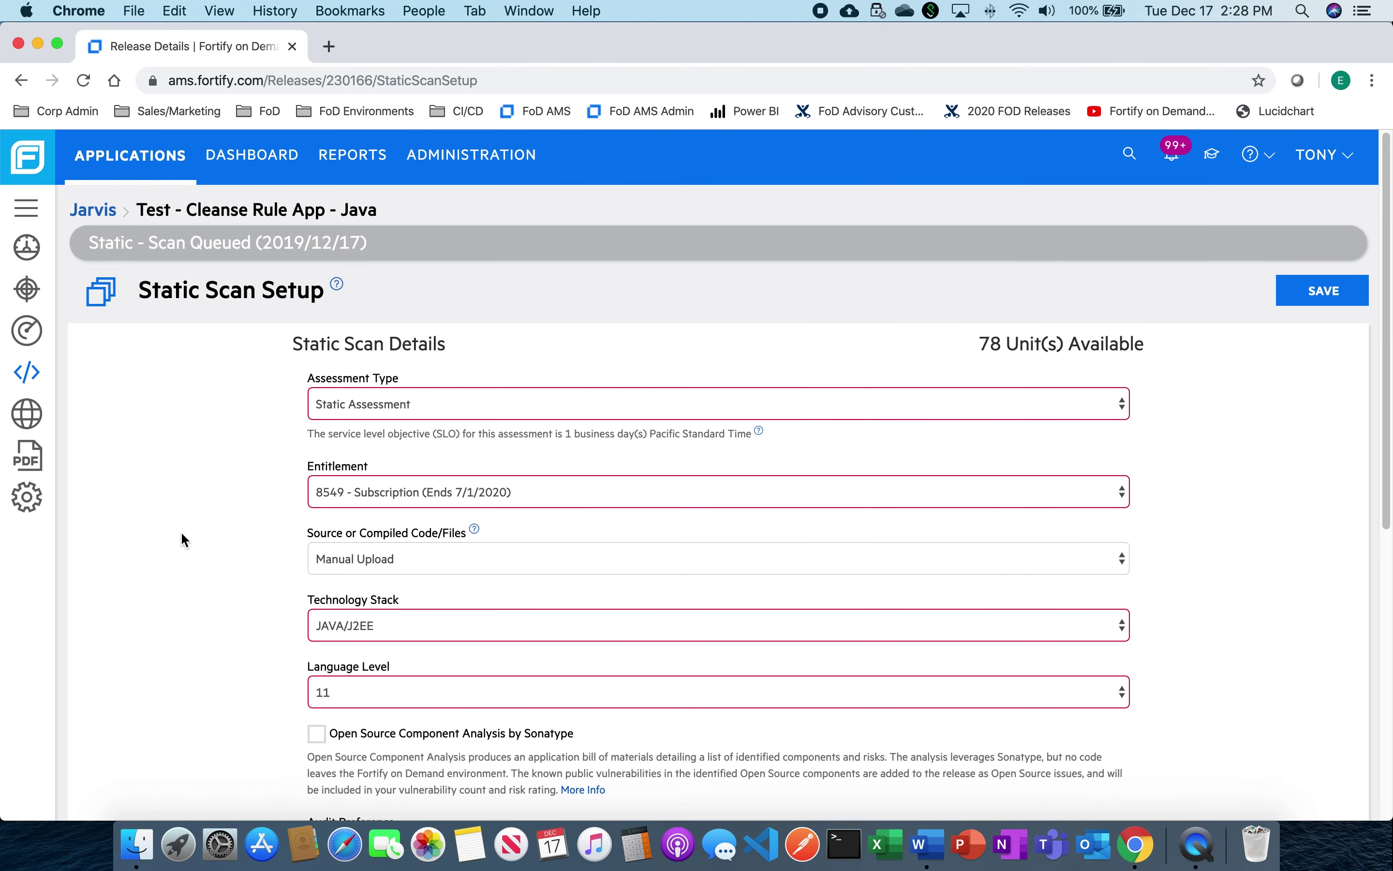
- Return to the Jarvis release list and reopen "Test - Cleanse Rule App - Java"
click(90, 218)
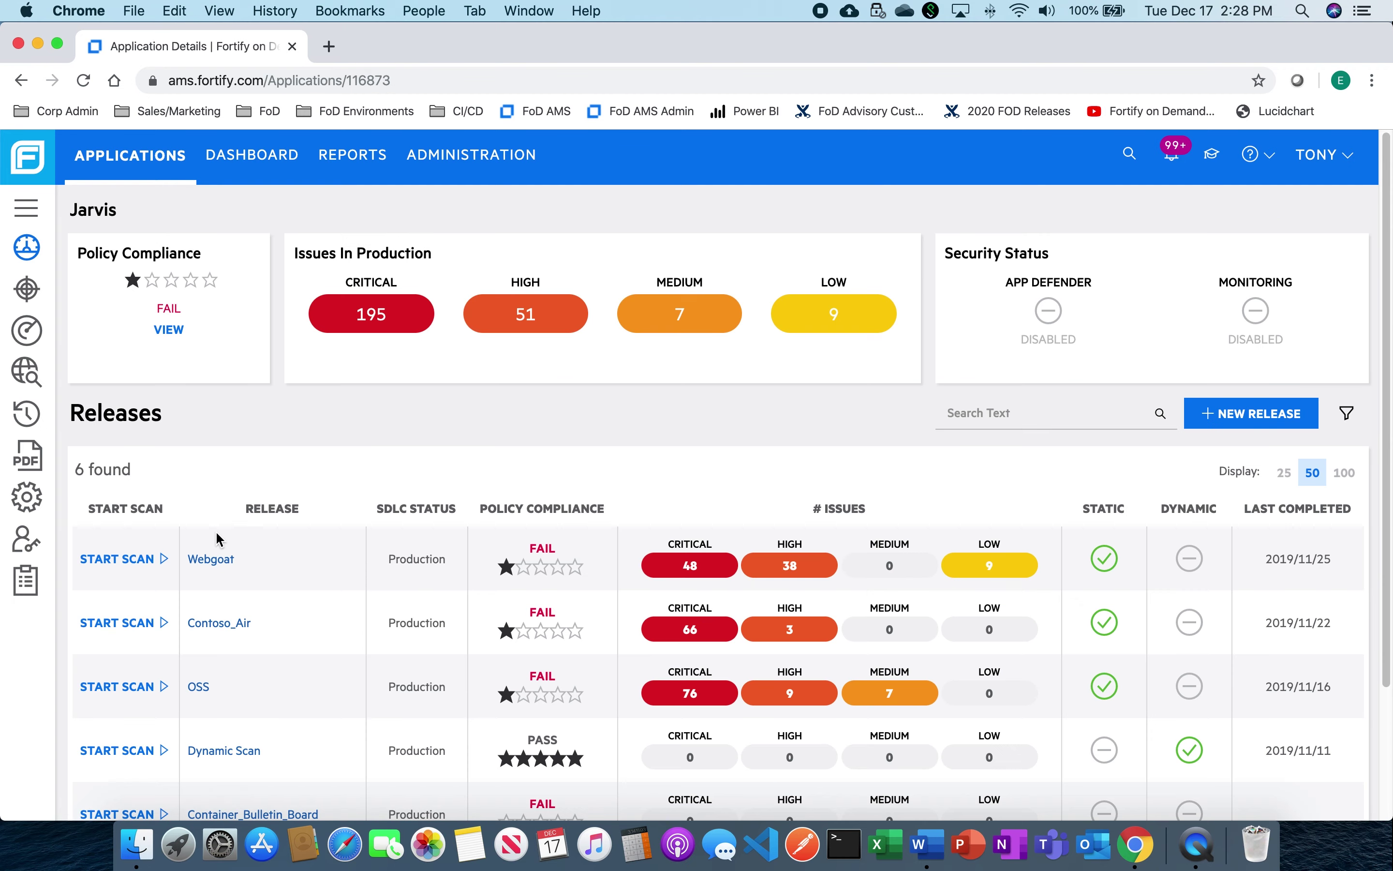
scroll(300, 632, down, 5)
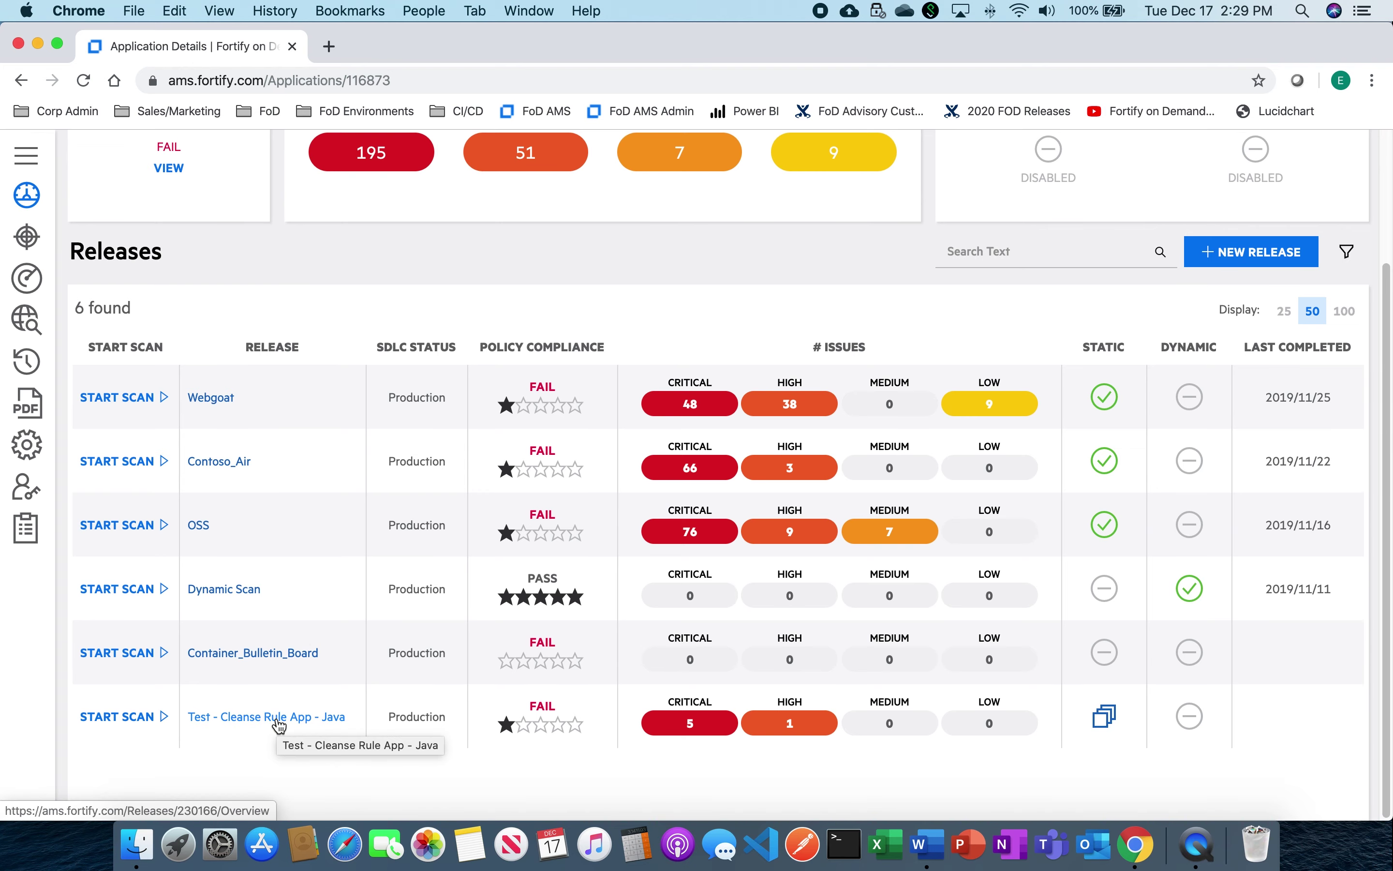
click(279, 724)
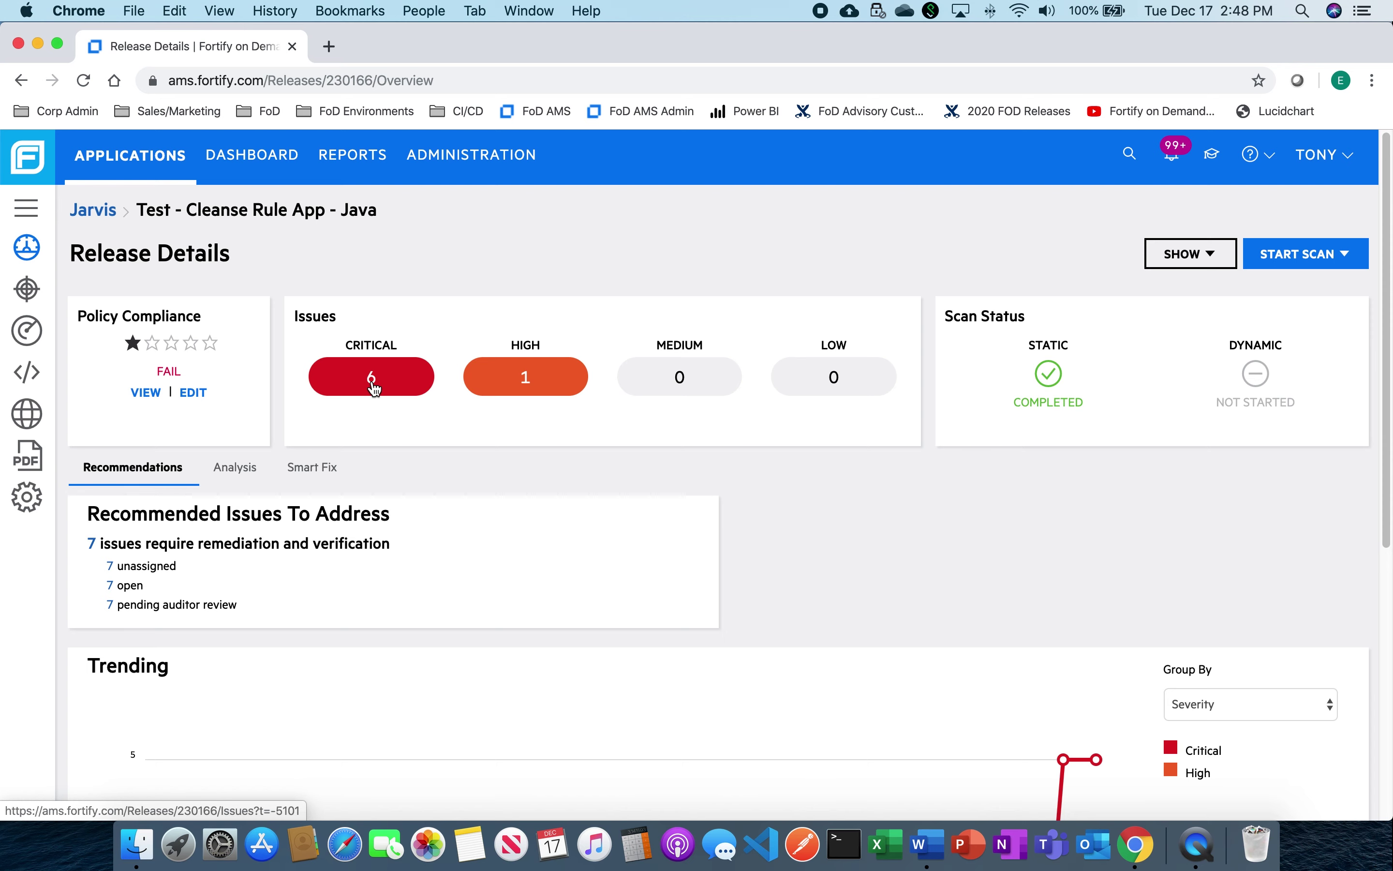
- Open the source code of the first critical Privacy Violation issue, UserService.java : 93, in the release issues
click(36, 297)
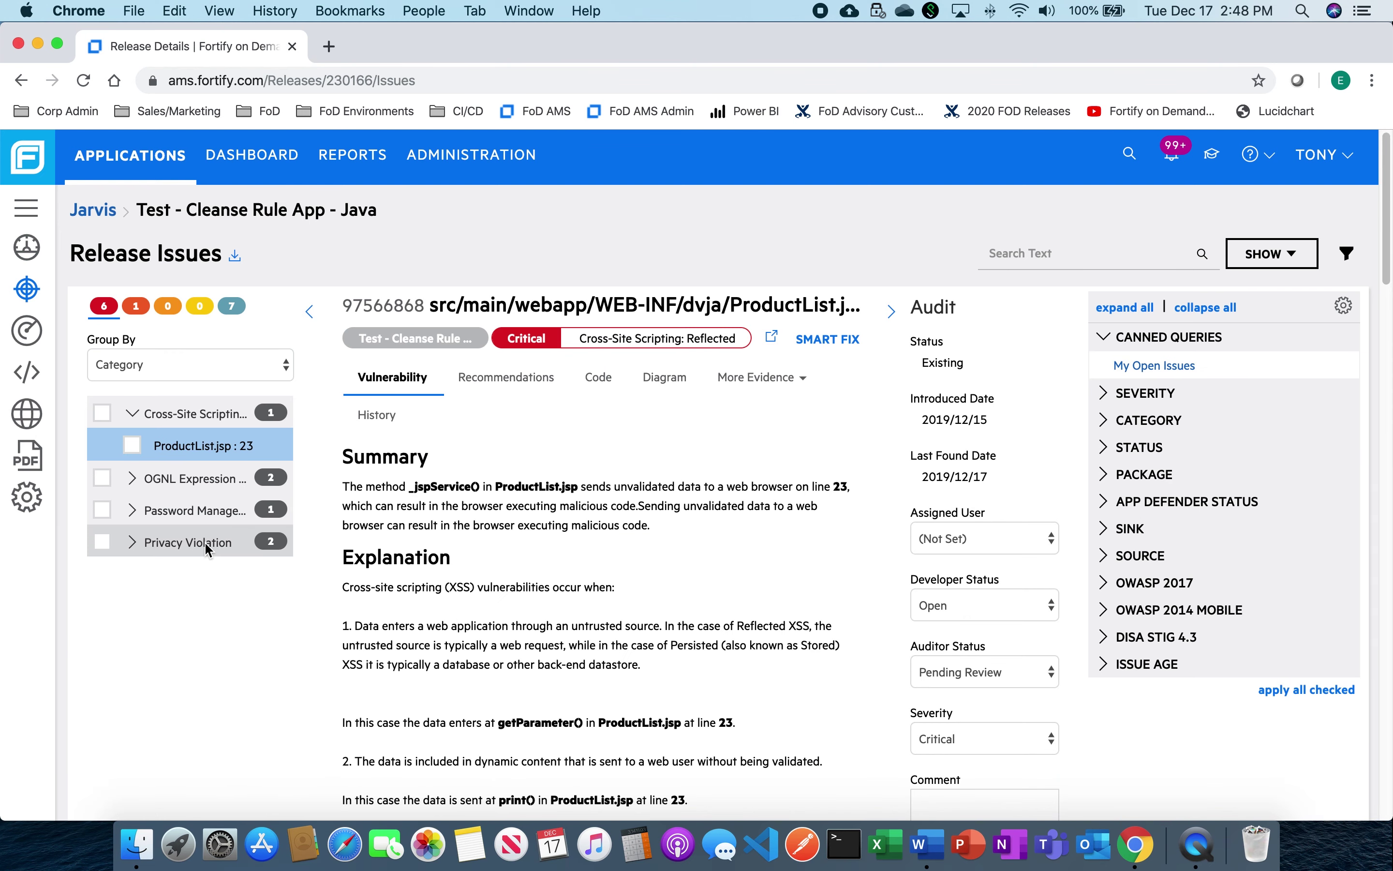
click(206, 544)
click(227, 575)
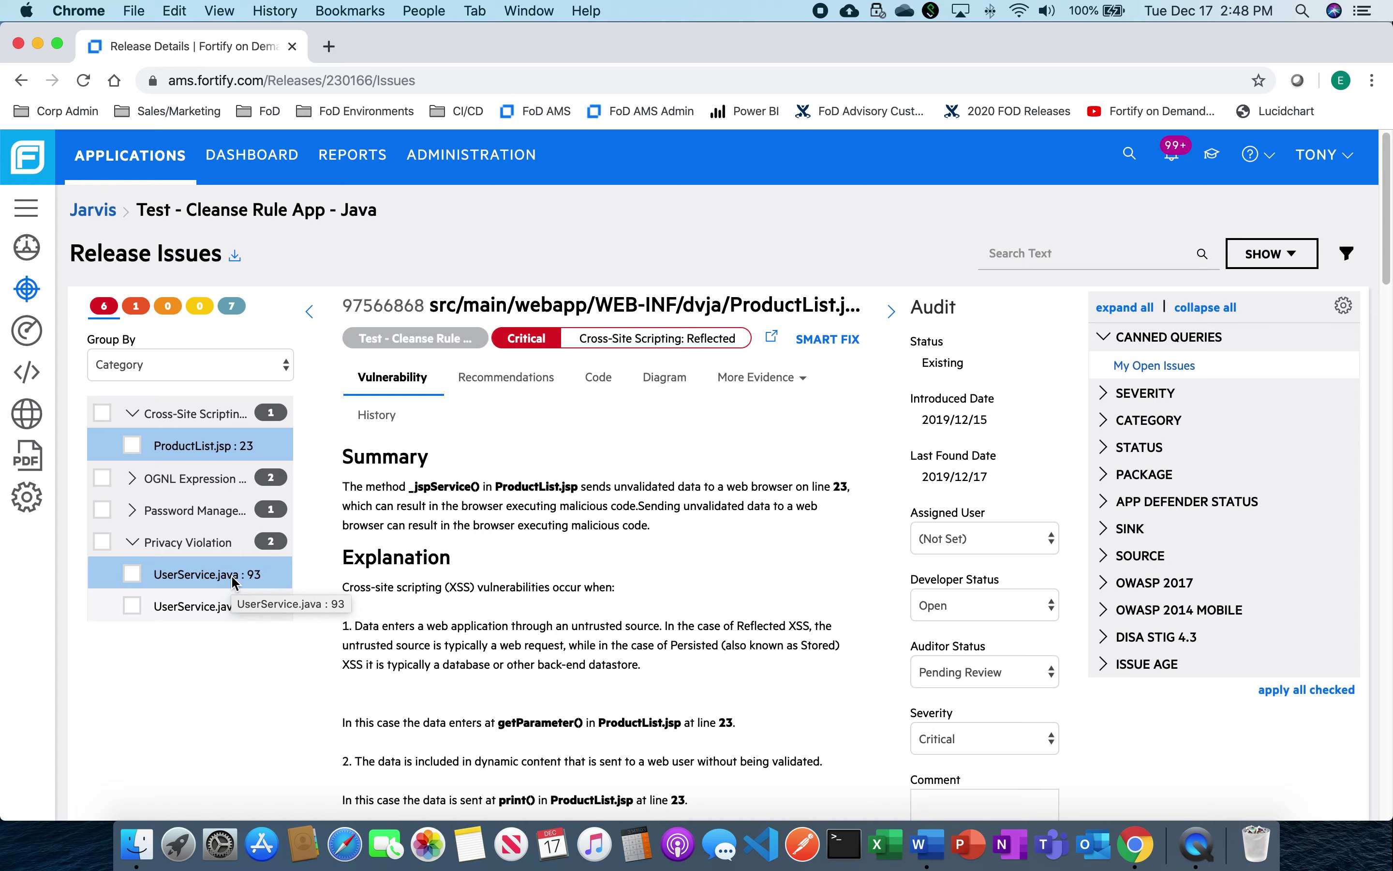
click(234, 581)
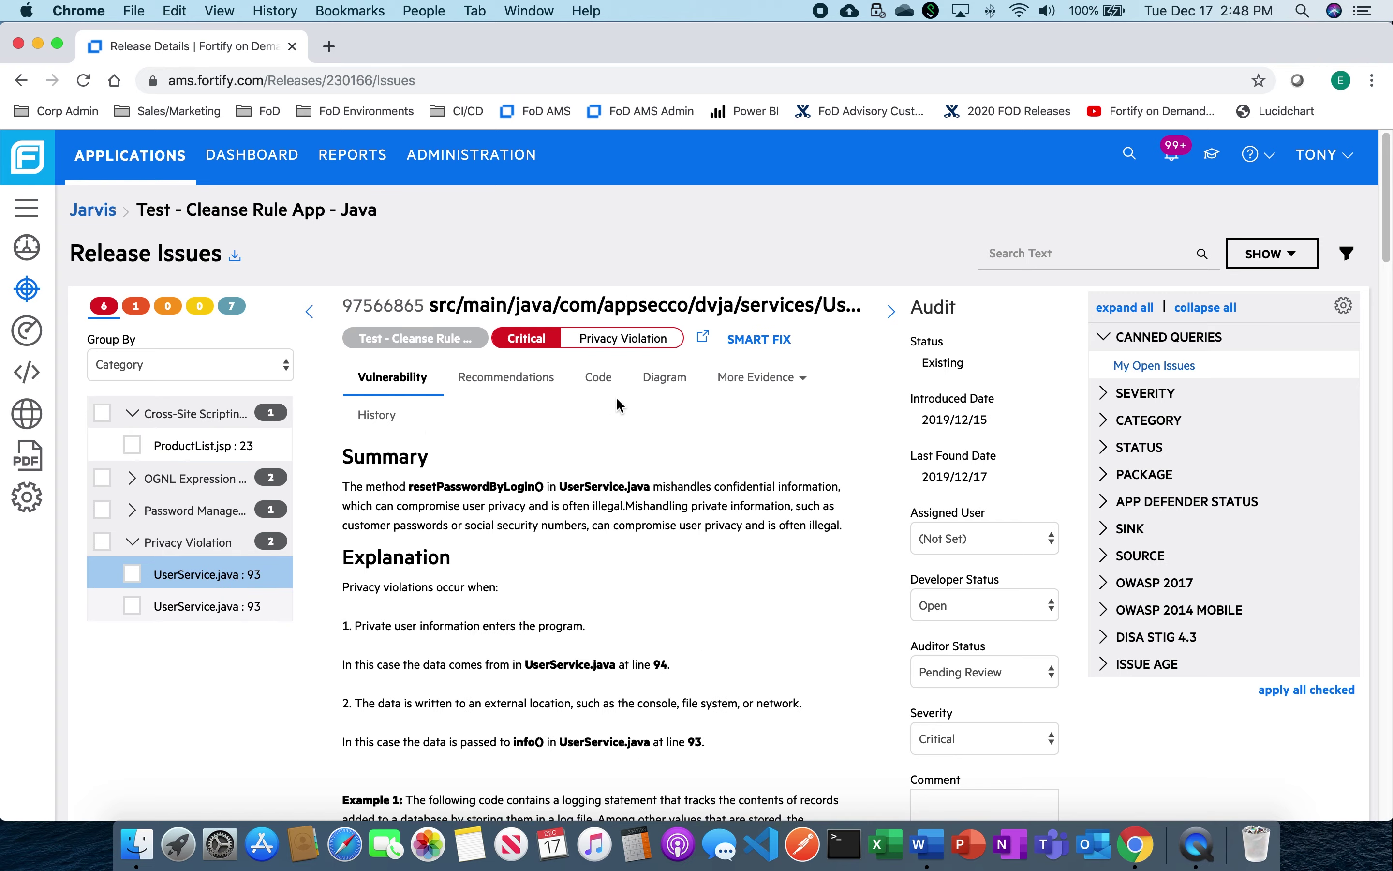
click(598, 378)
- Examine the UserService.java code around the highlighted password logging line and the functions above it
scroll(710, 555, down, 5)
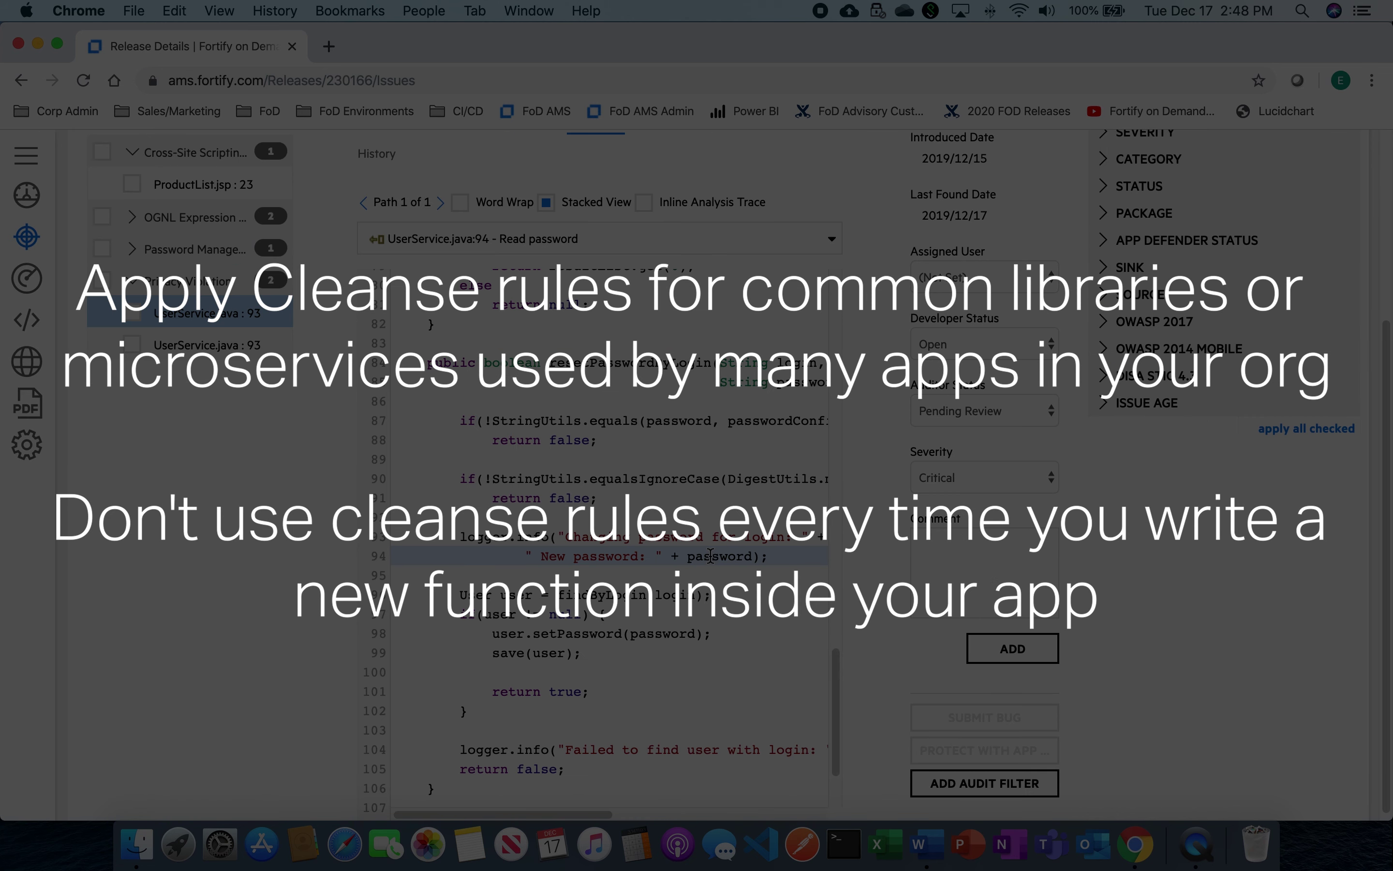
scroll(711, 556, up, 10)
scroll(710, 556, down, 10)
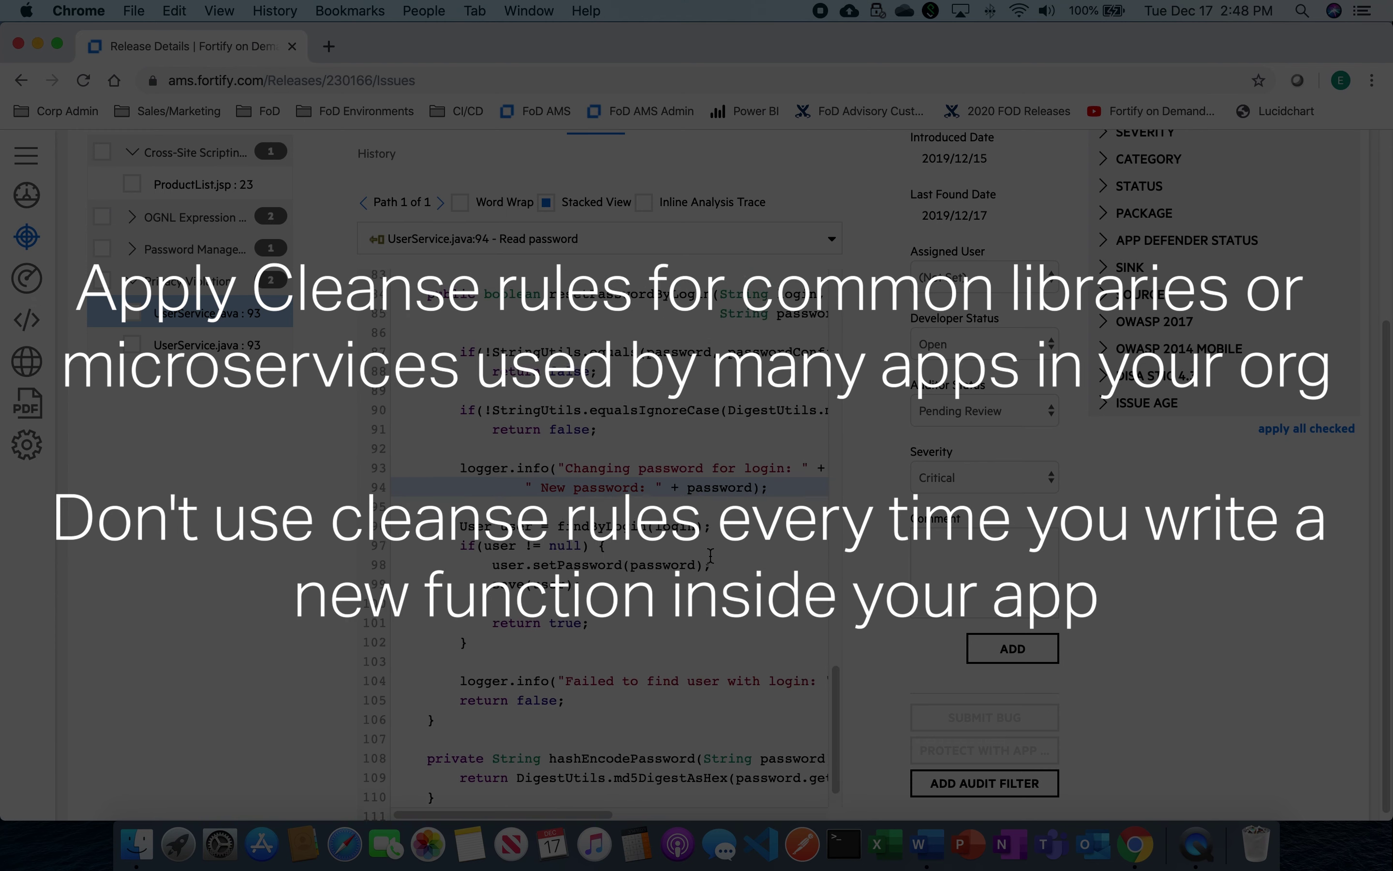
scroll(710, 555, up, 2)
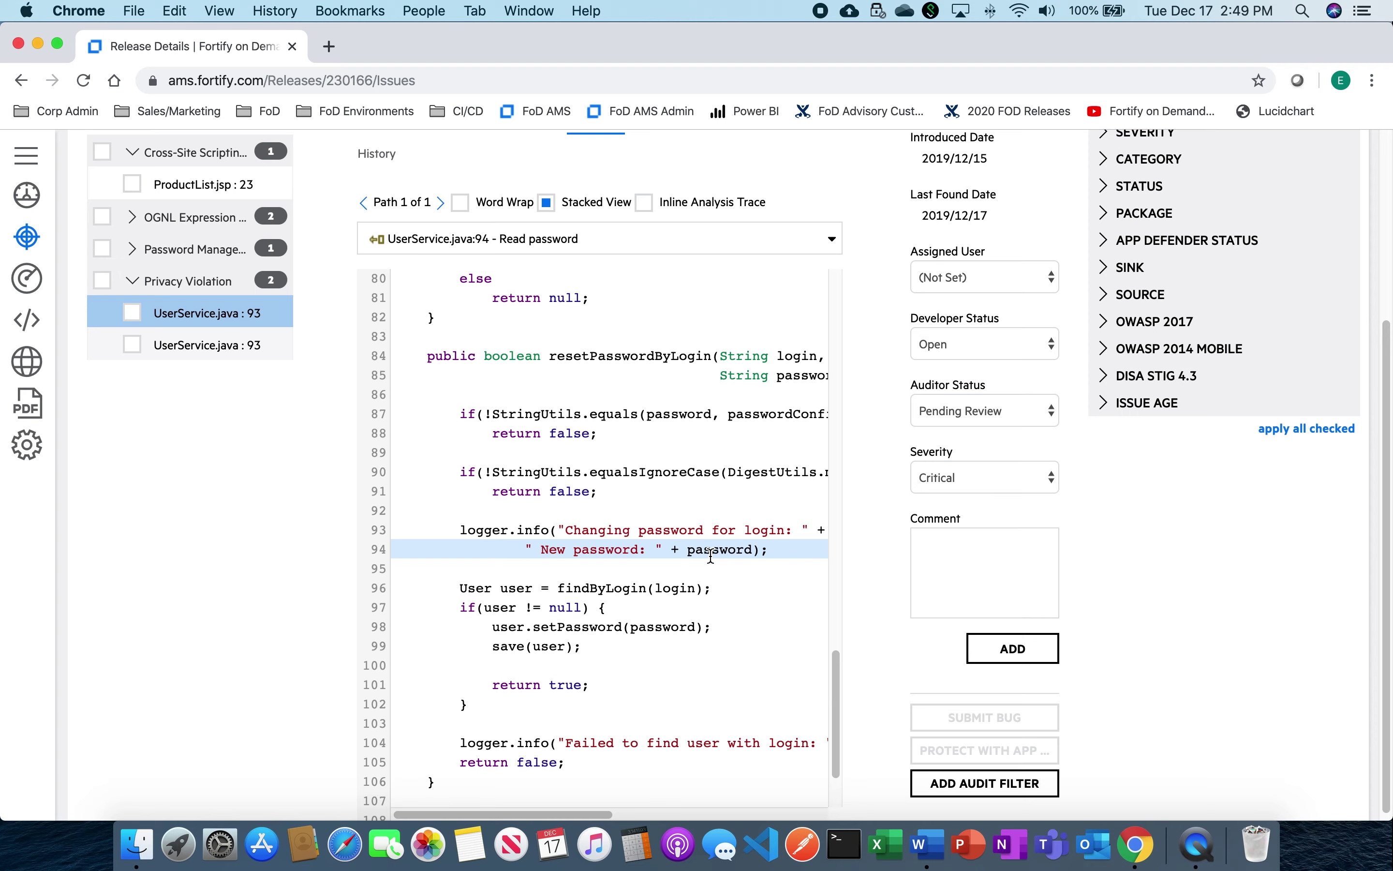
scroll(236, 481, up, 5)
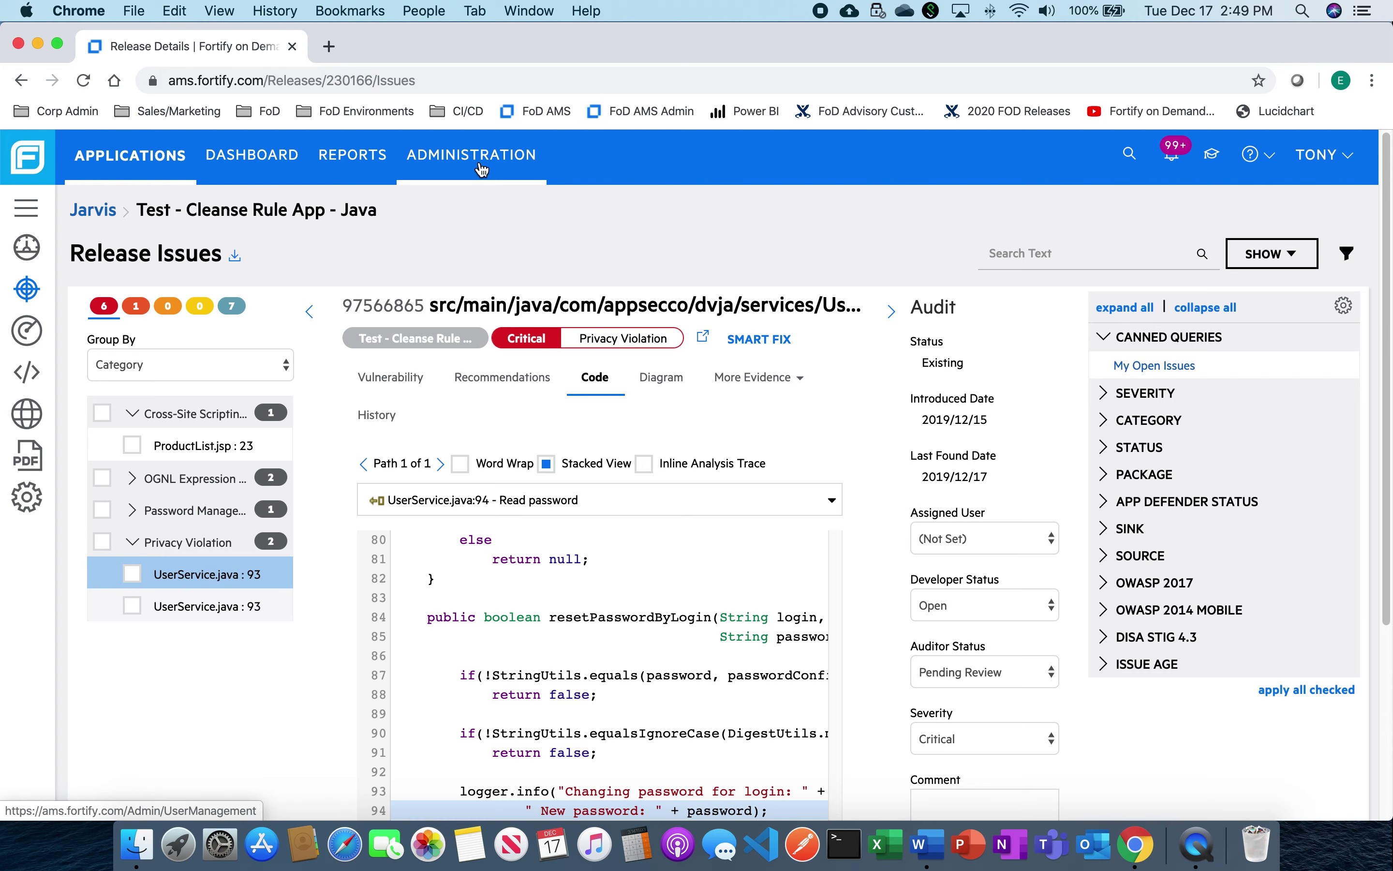
scroll(585, 591, down, 3)
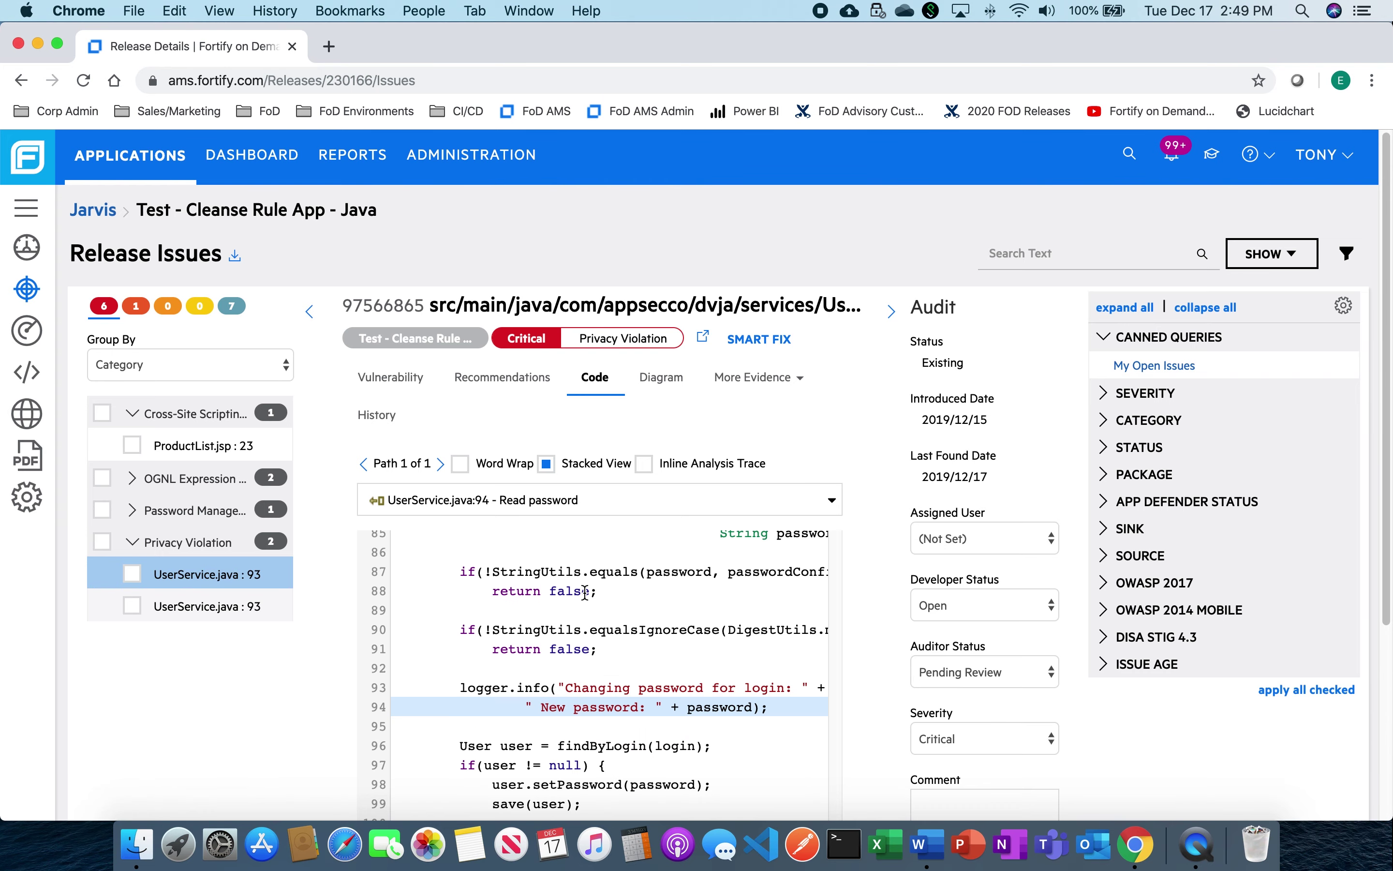
scroll(585, 592, up, 5)
scroll(585, 590, up, 5)
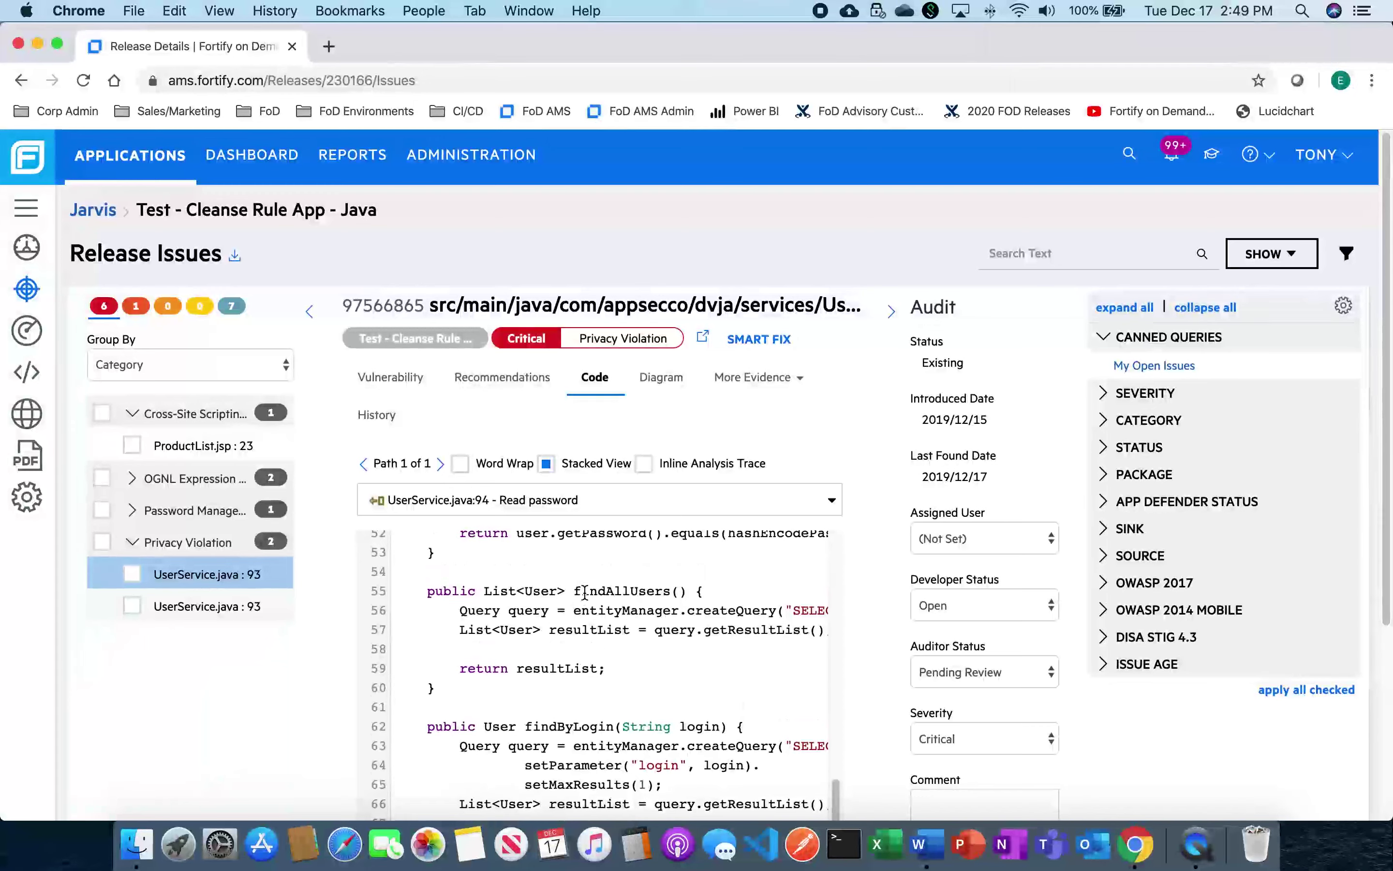
scroll(285, 650, down, 5)
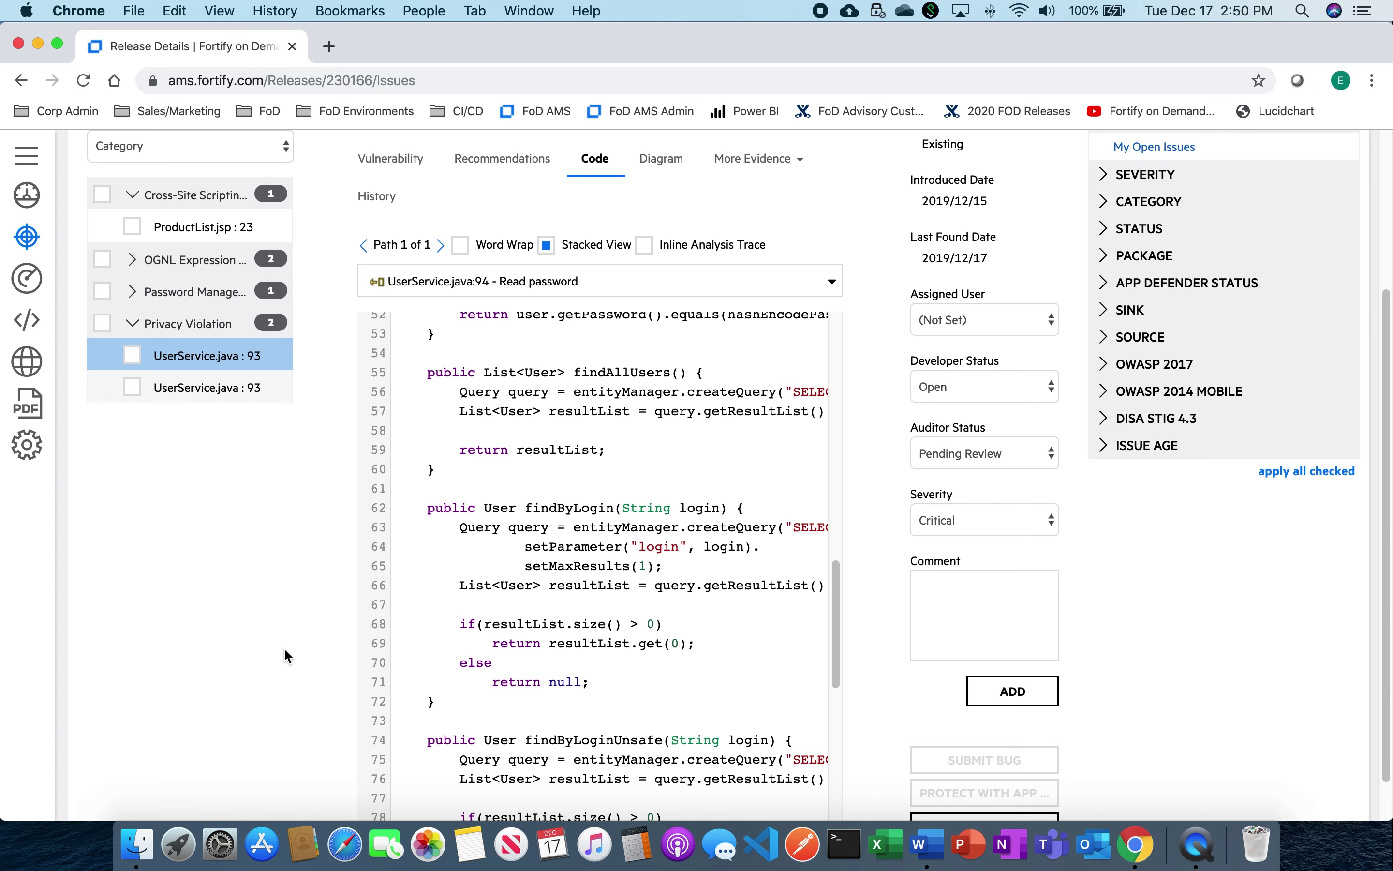
- Open the application list of the ams.fortify.com portal in a second browser tab, using the existing session
click(330, 46)
click(521, 112)
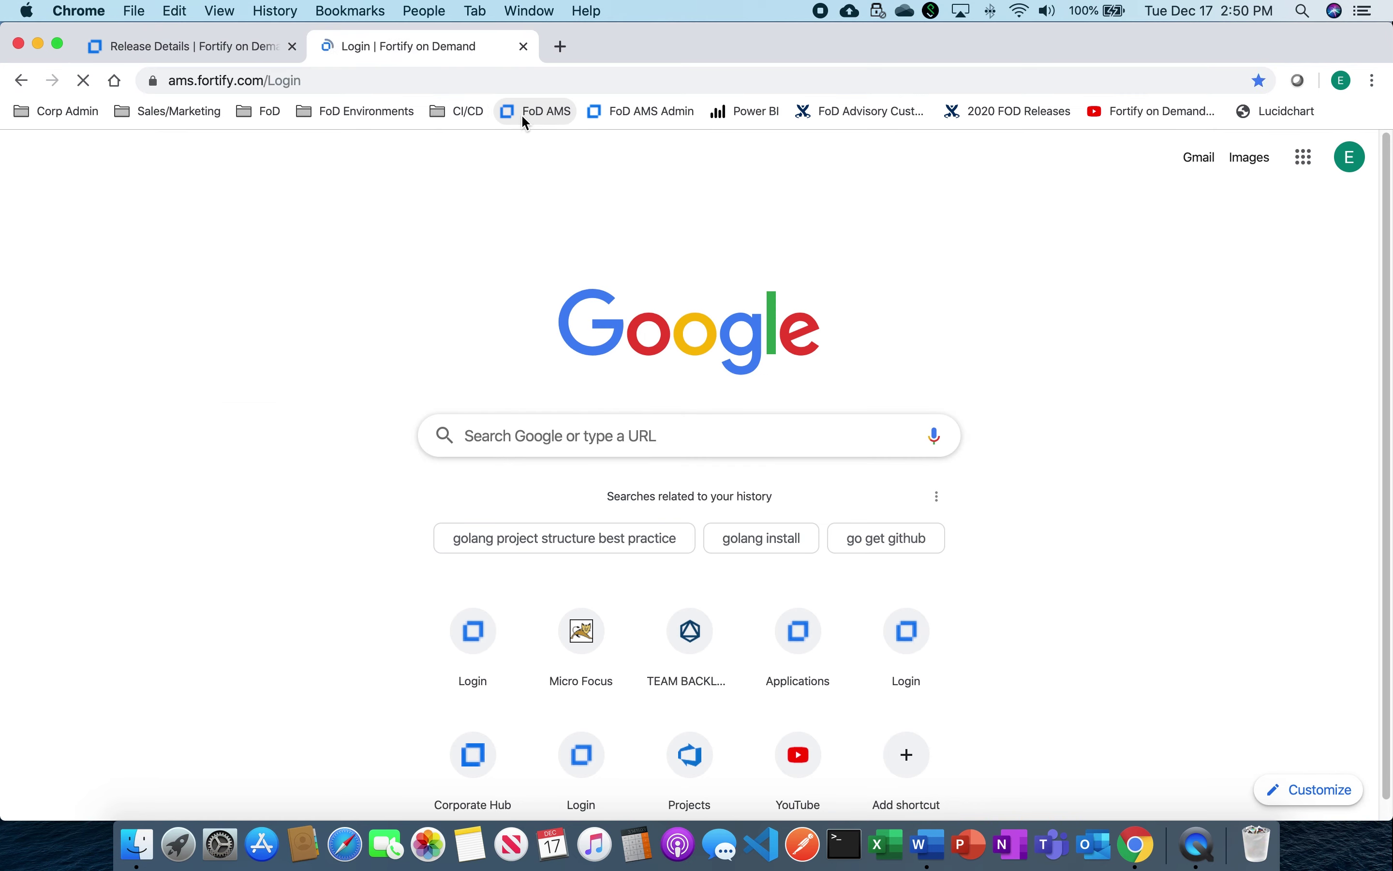
click(398, 83)
click(398, 83)
key(BackSpace)
key(BackSpace)
key(BackSpace)
key(BackSpace)
key(BackSpace)
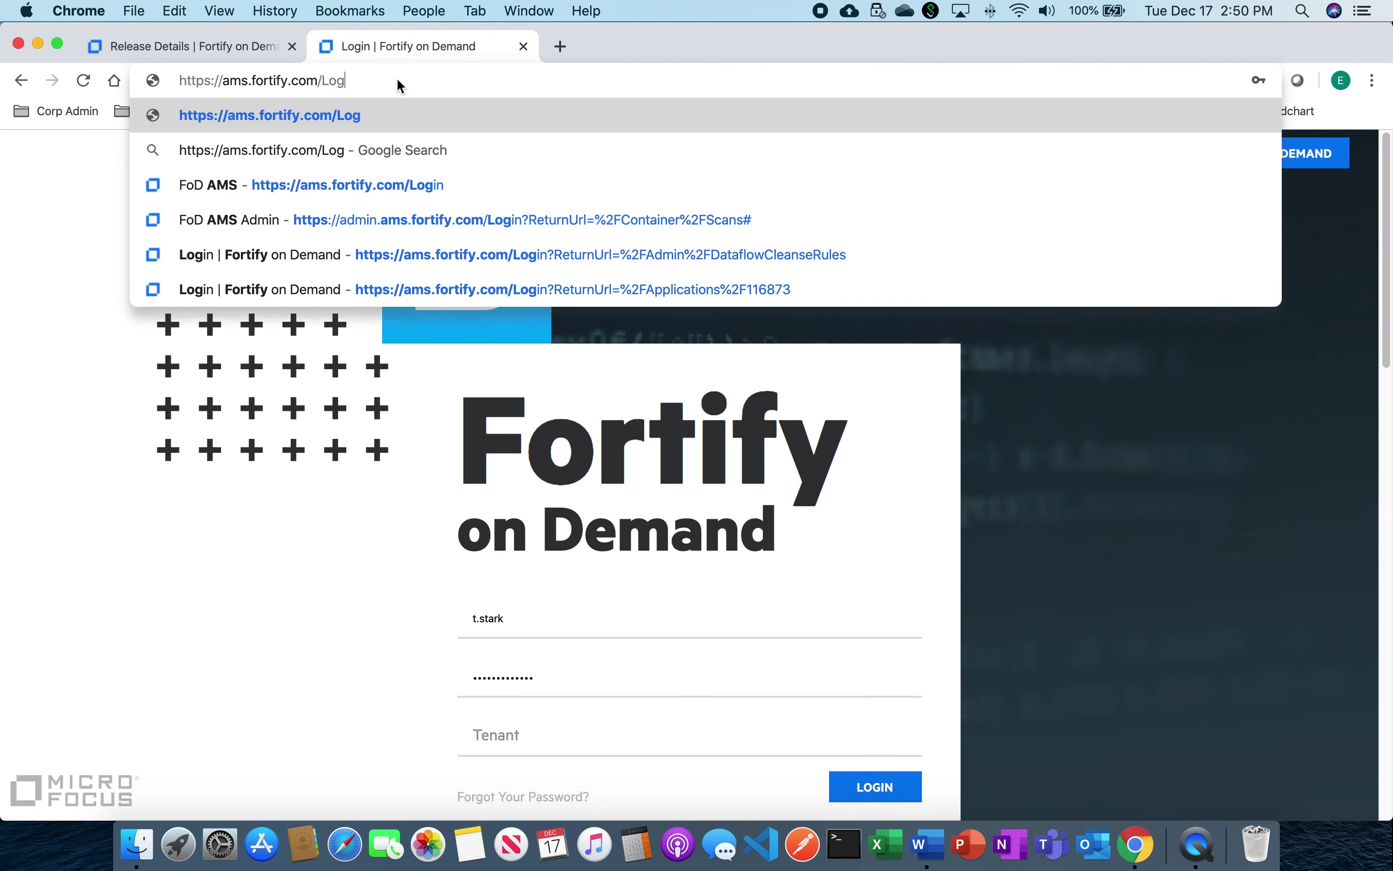
key(Return)
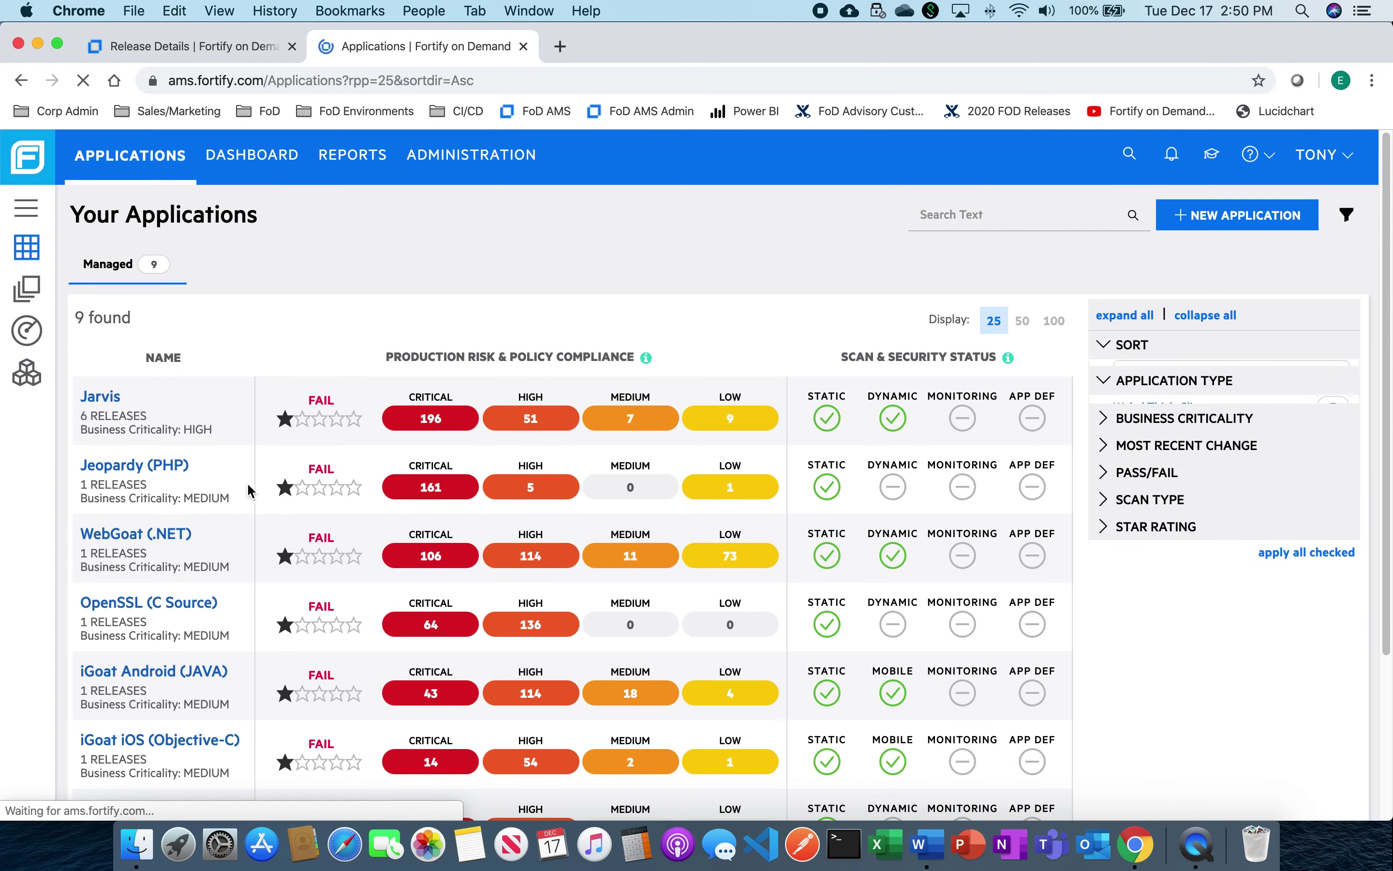
- Open the Dataflow Cleanse Rules page of the Advanced Audit Tools in the portal administration
click(467, 163)
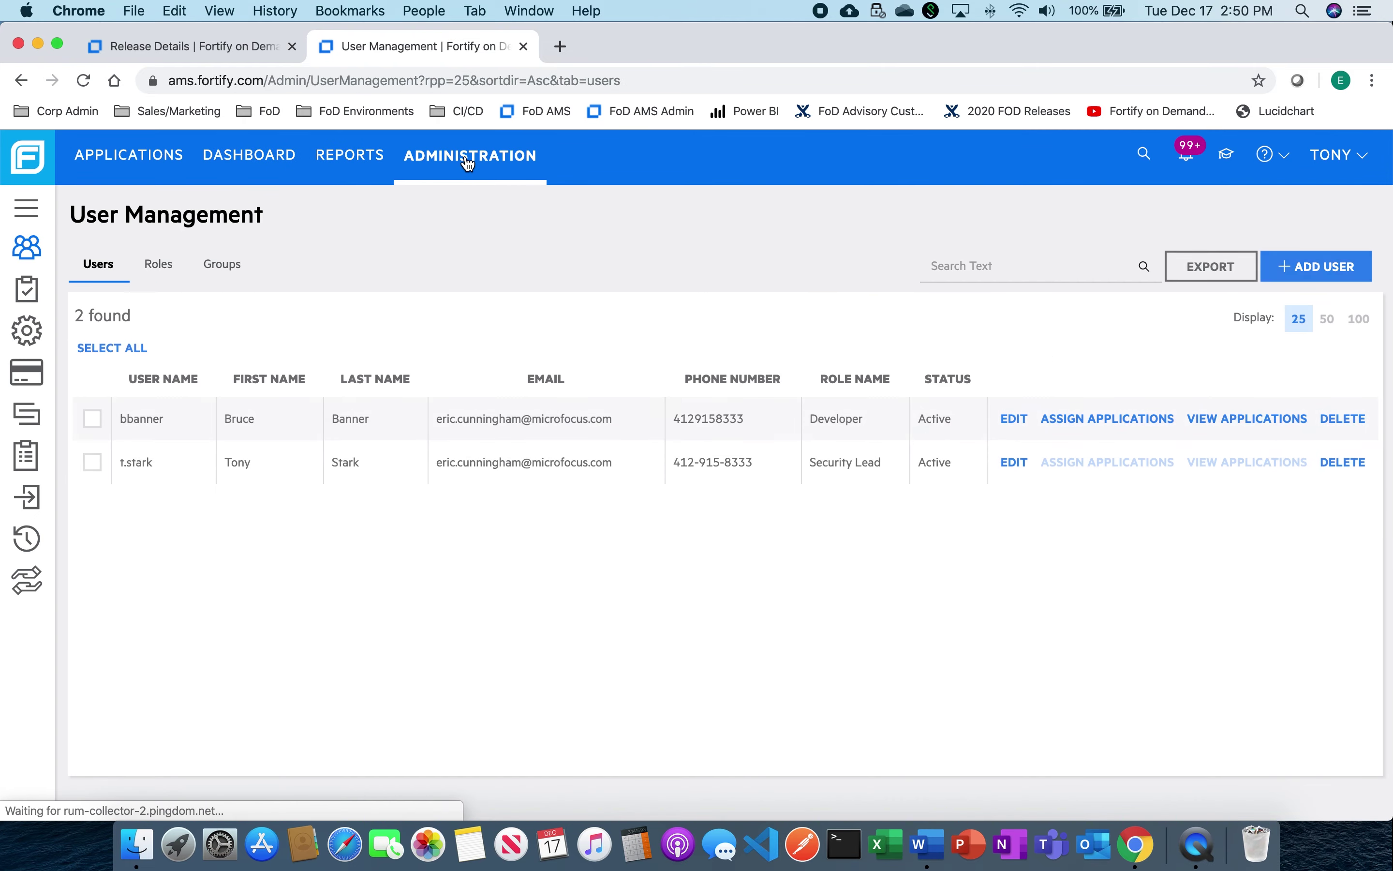
click(32, 461)
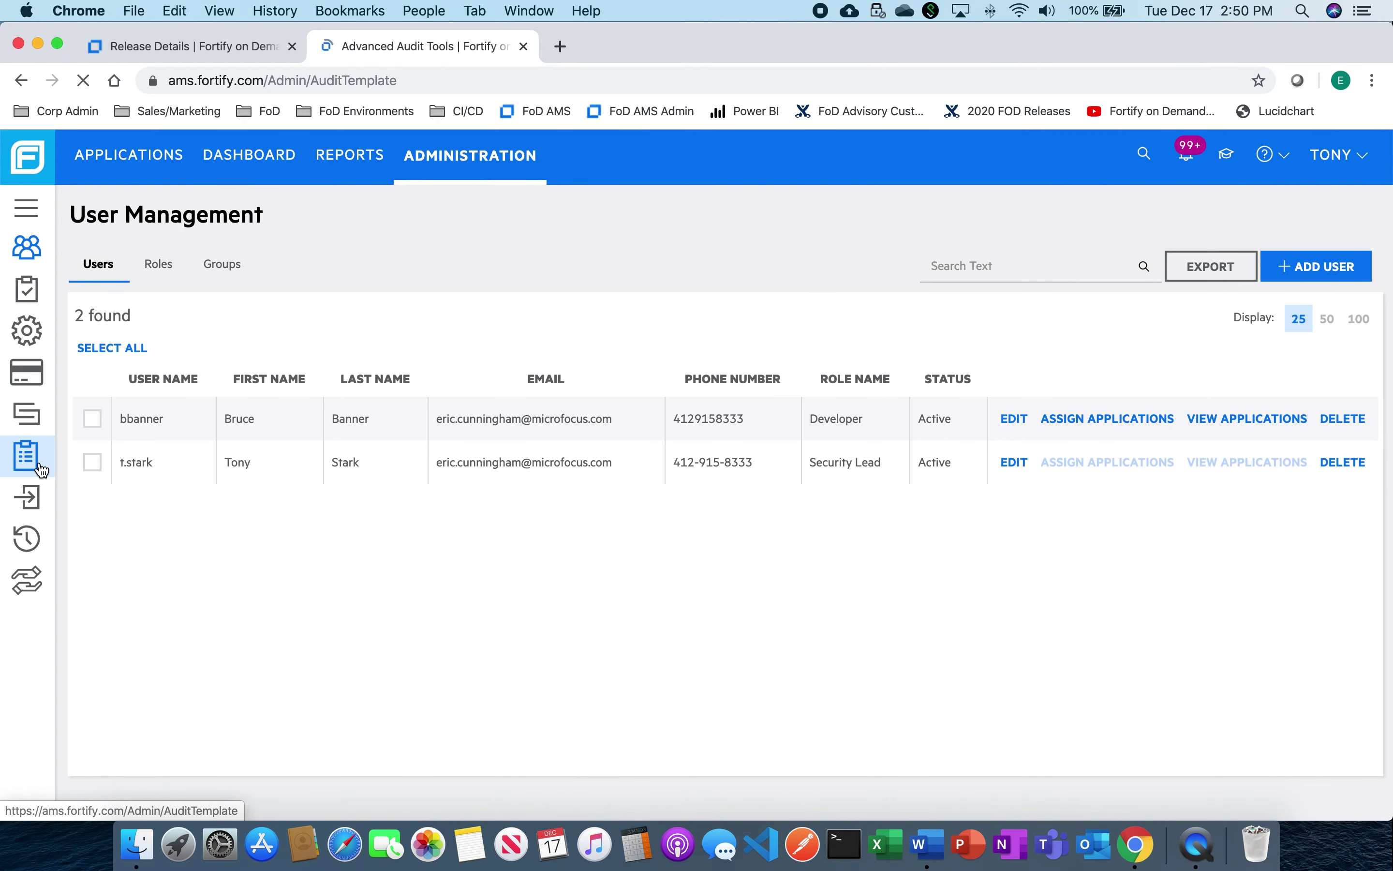
click(322, 288)
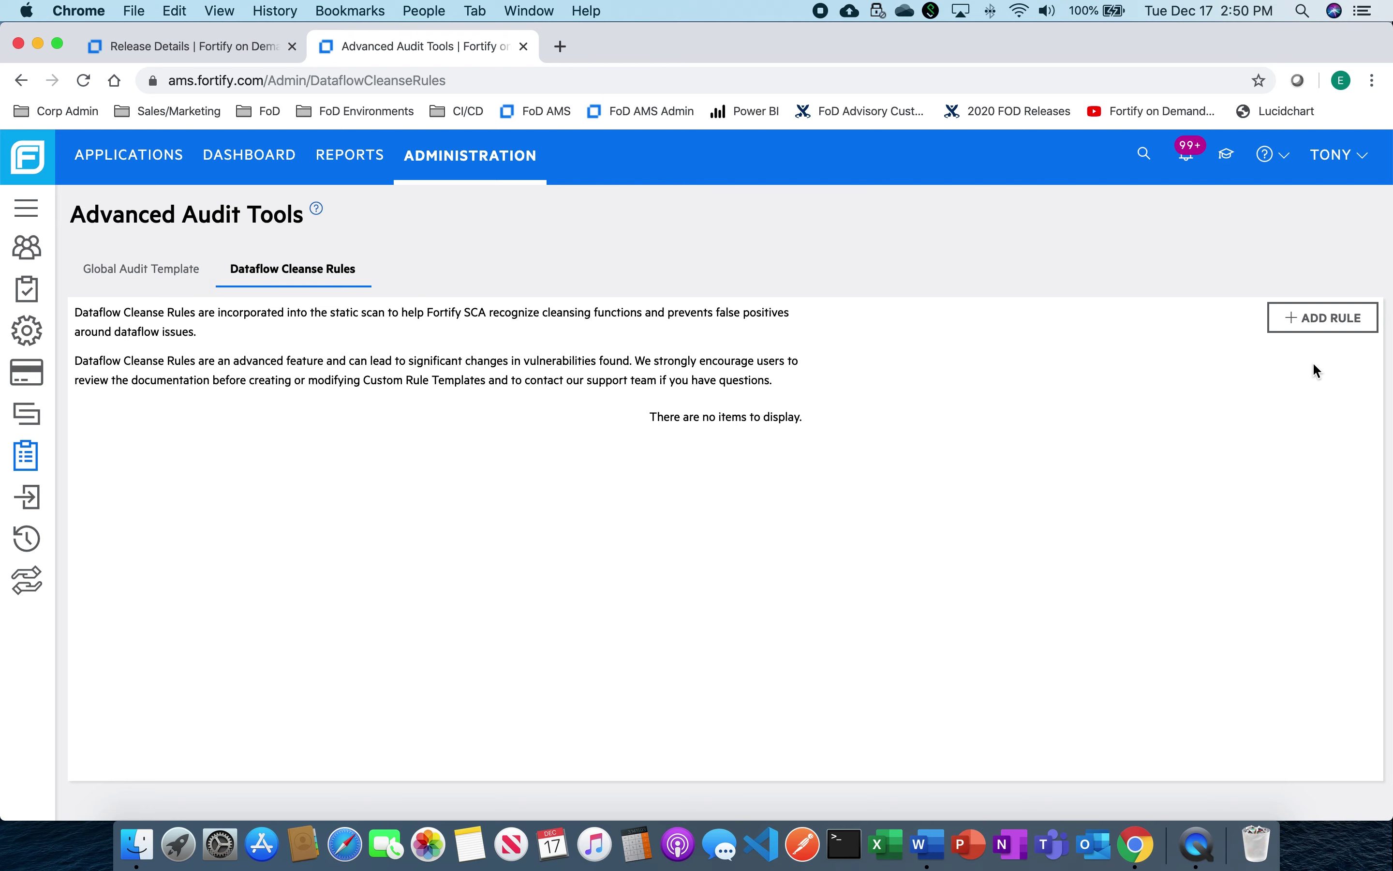
- Start a new dataflow cleanse rule and set its language to JAVA/J2EE
click(1328, 329)
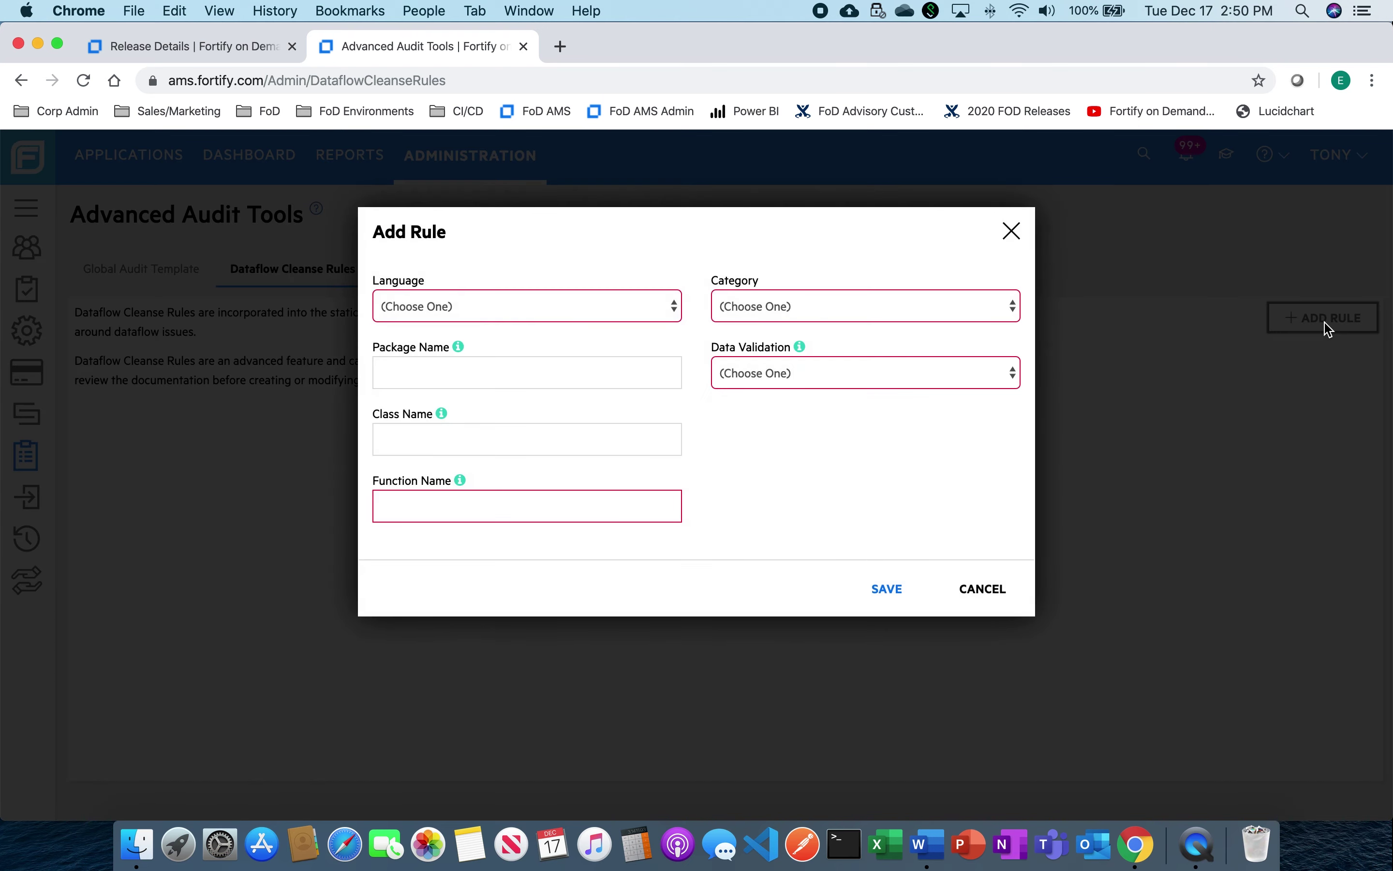
click(427, 317)
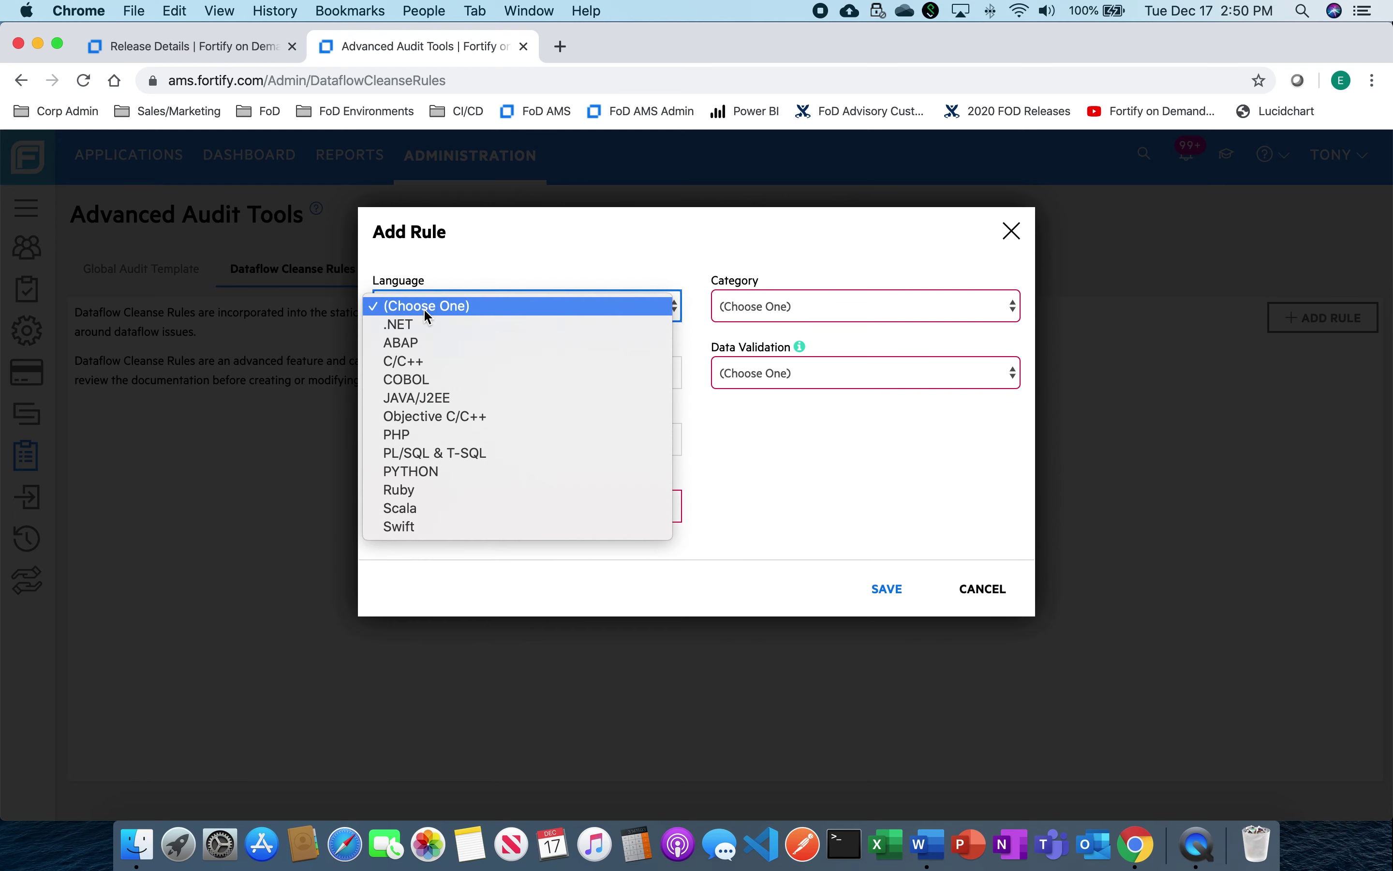
click(530, 398)
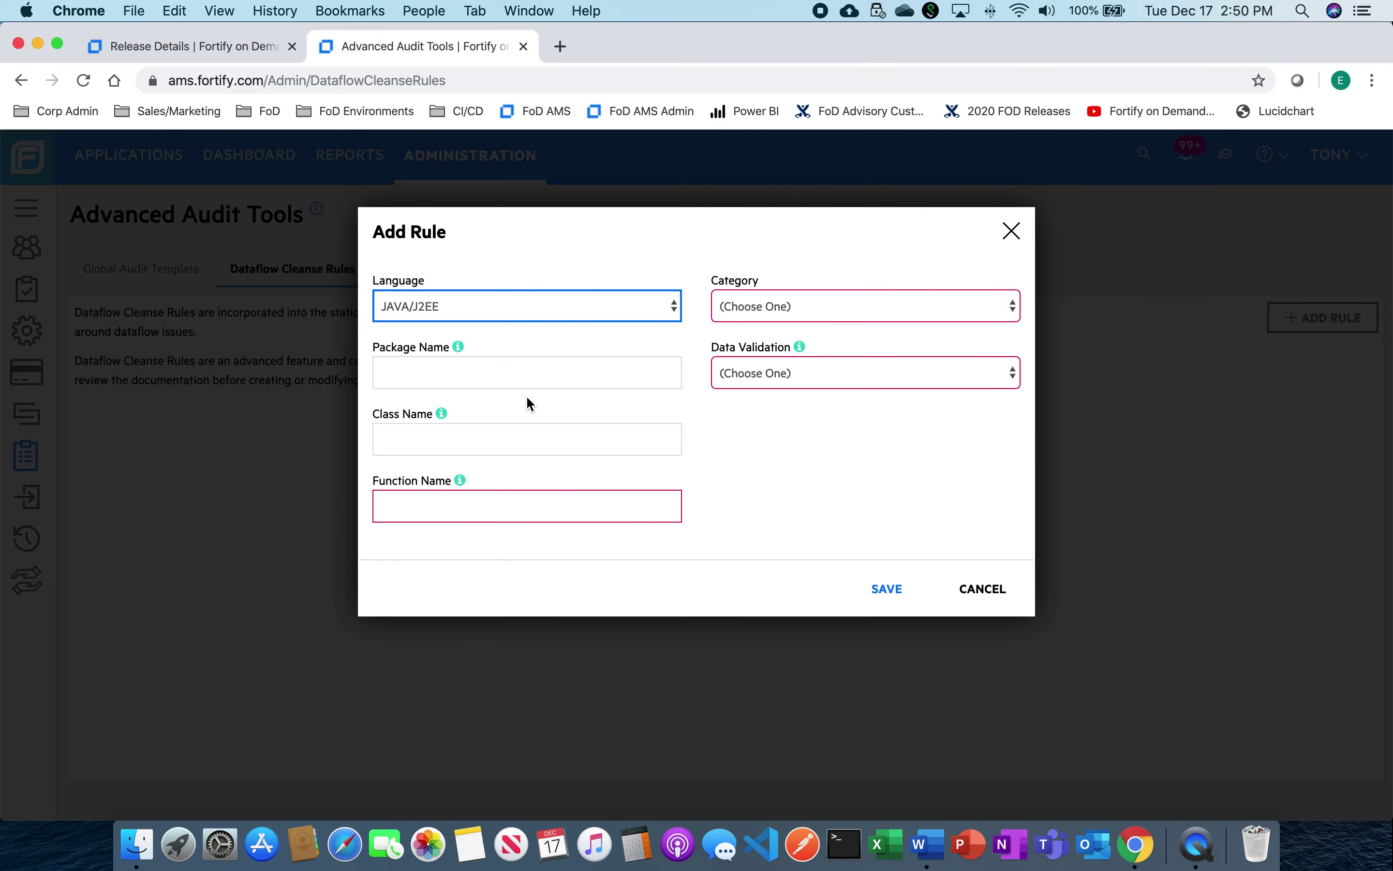
- Check the package declaration at the start of the UserService.java code and the rule values noted in the Word document
click(149, 48)
scroll(563, 483, up, 15)
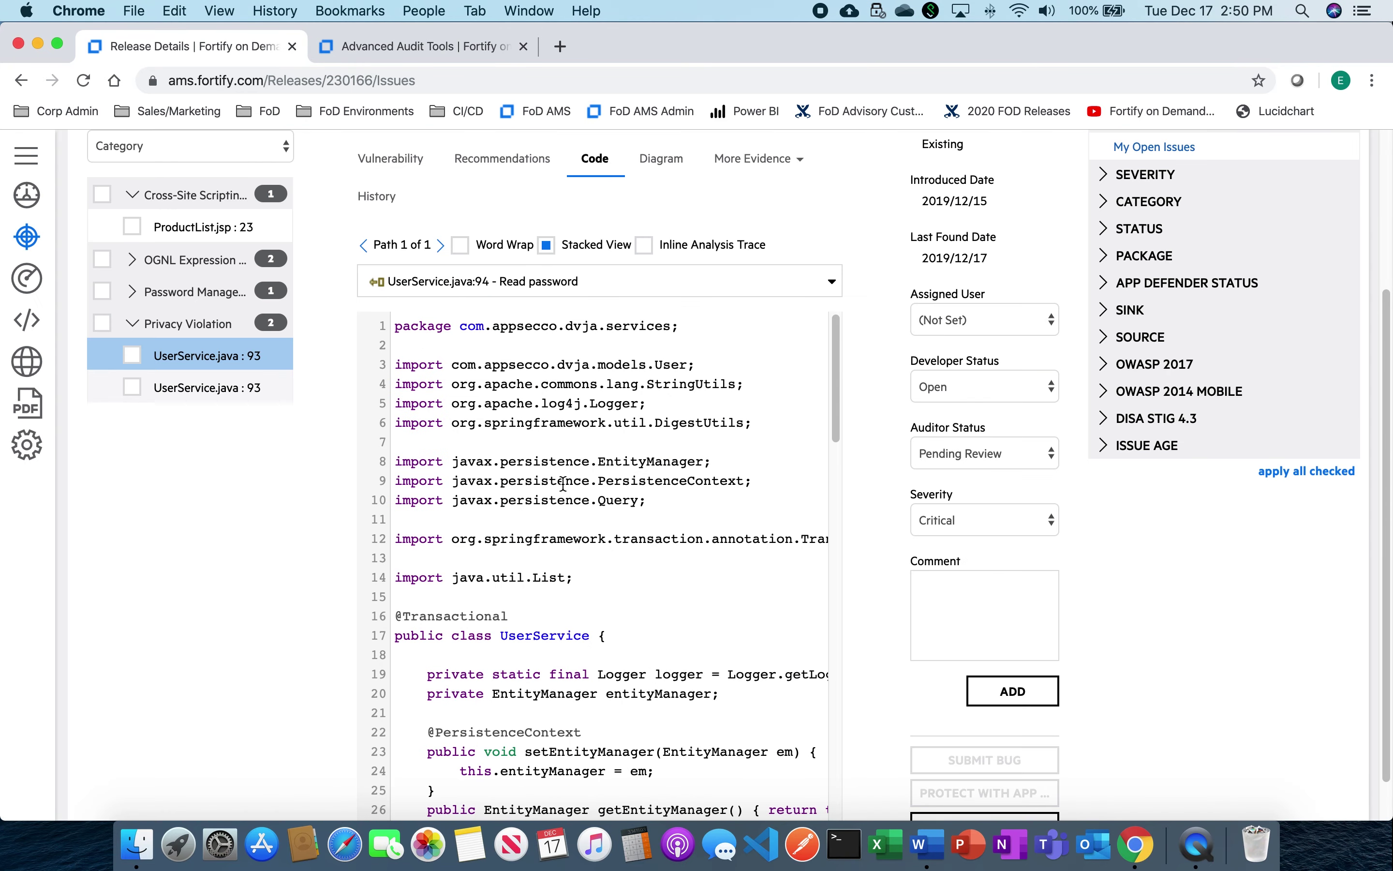
click(927, 845)
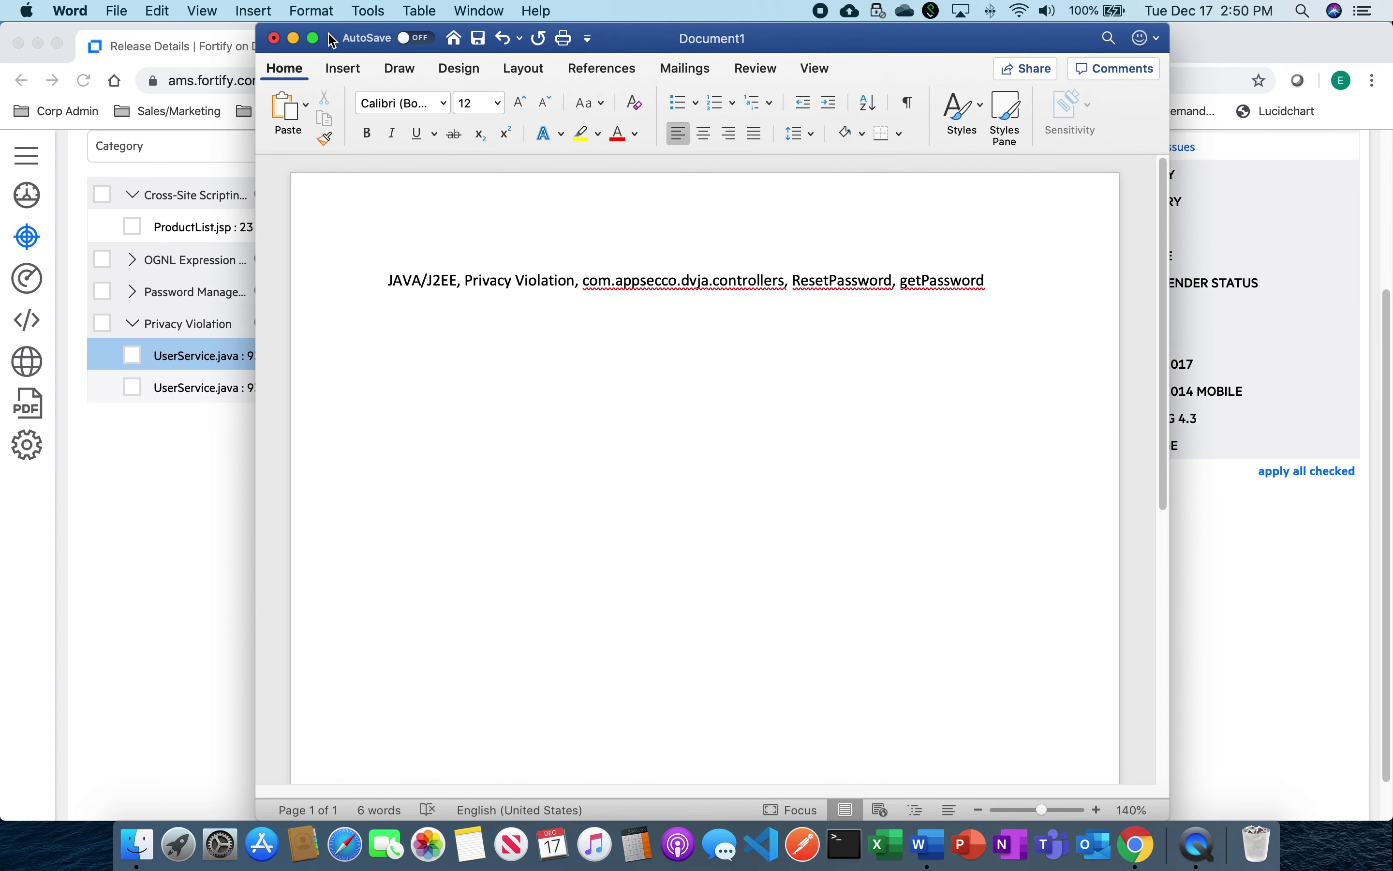
click(294, 38)
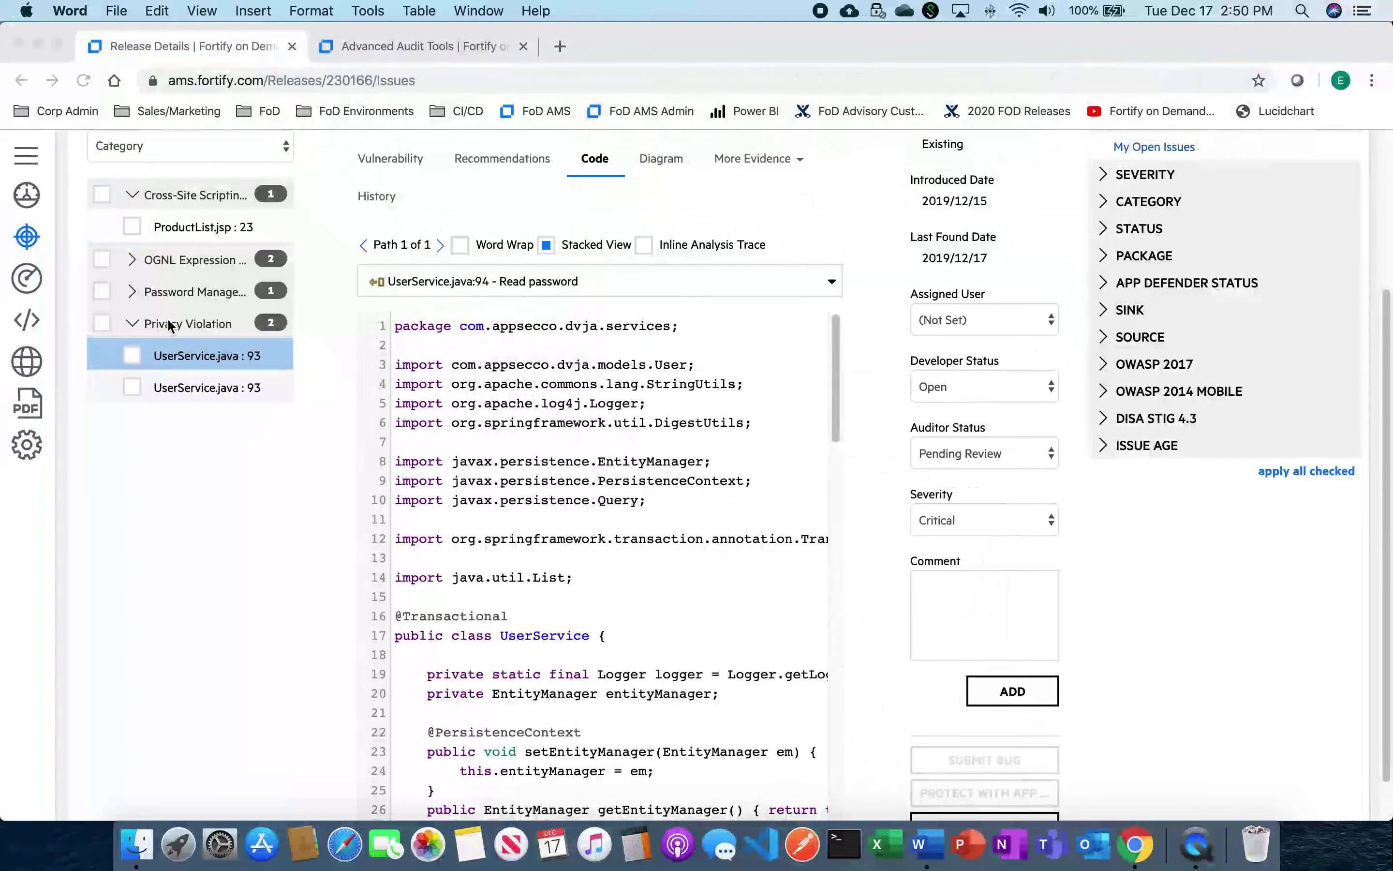
- Copy the package name com.appsecco.dvja.controllers from the second Privacy Violation issue's code into the new rule's package name
click(221, 390)
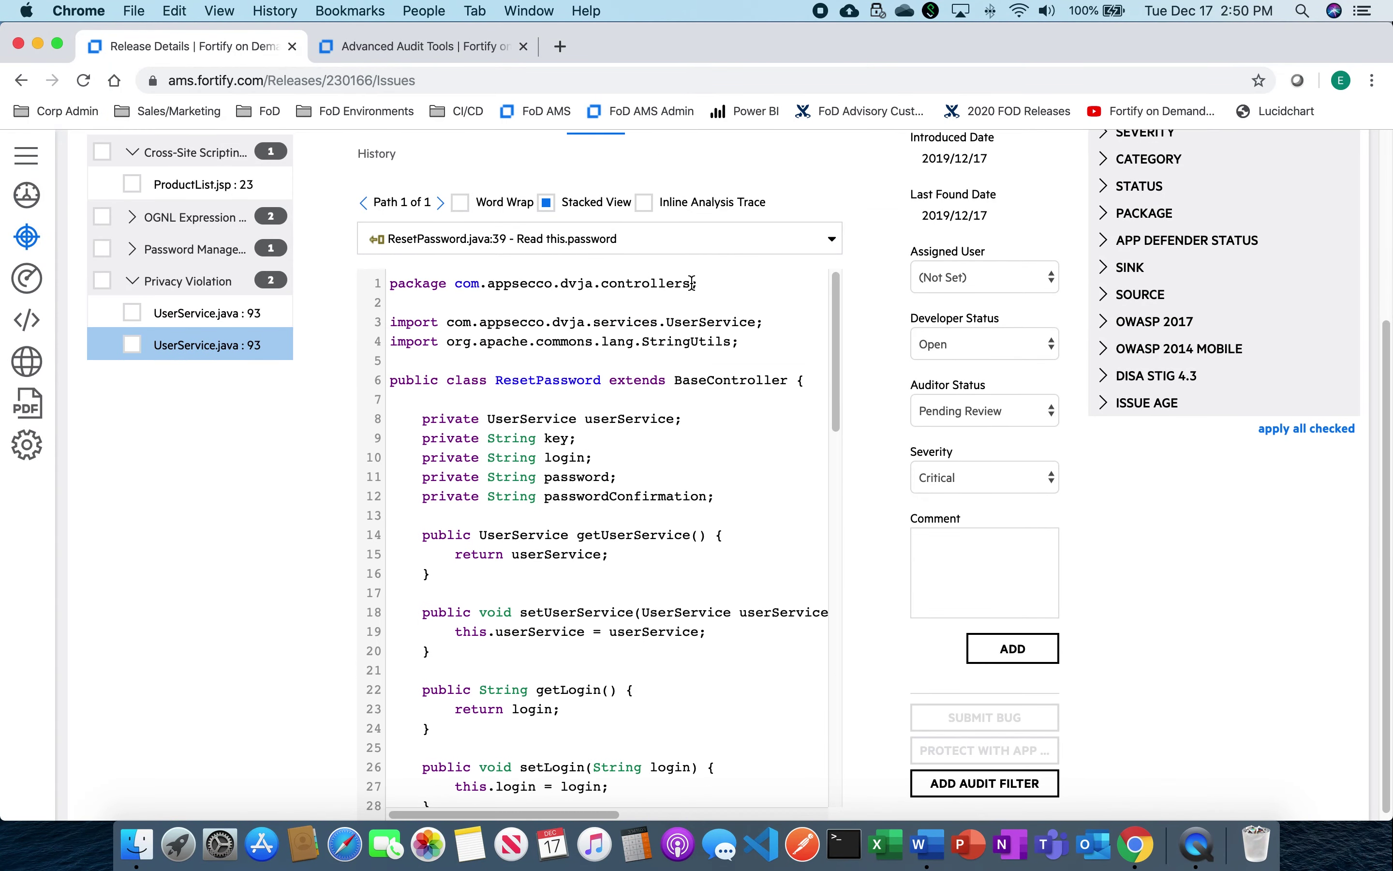
drag(690, 284, 455, 288)
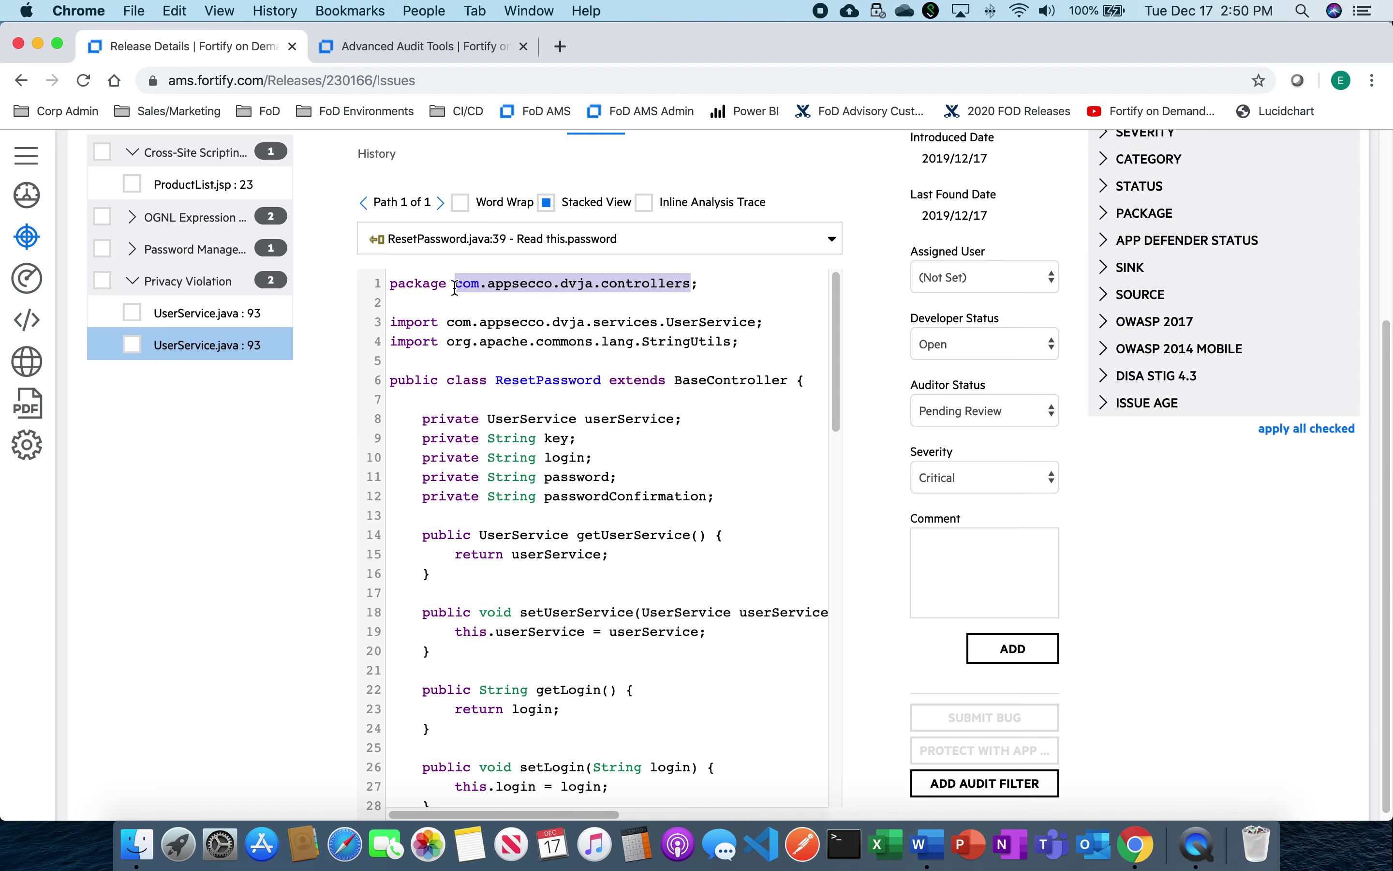
key(super+c)
click(445, 46)
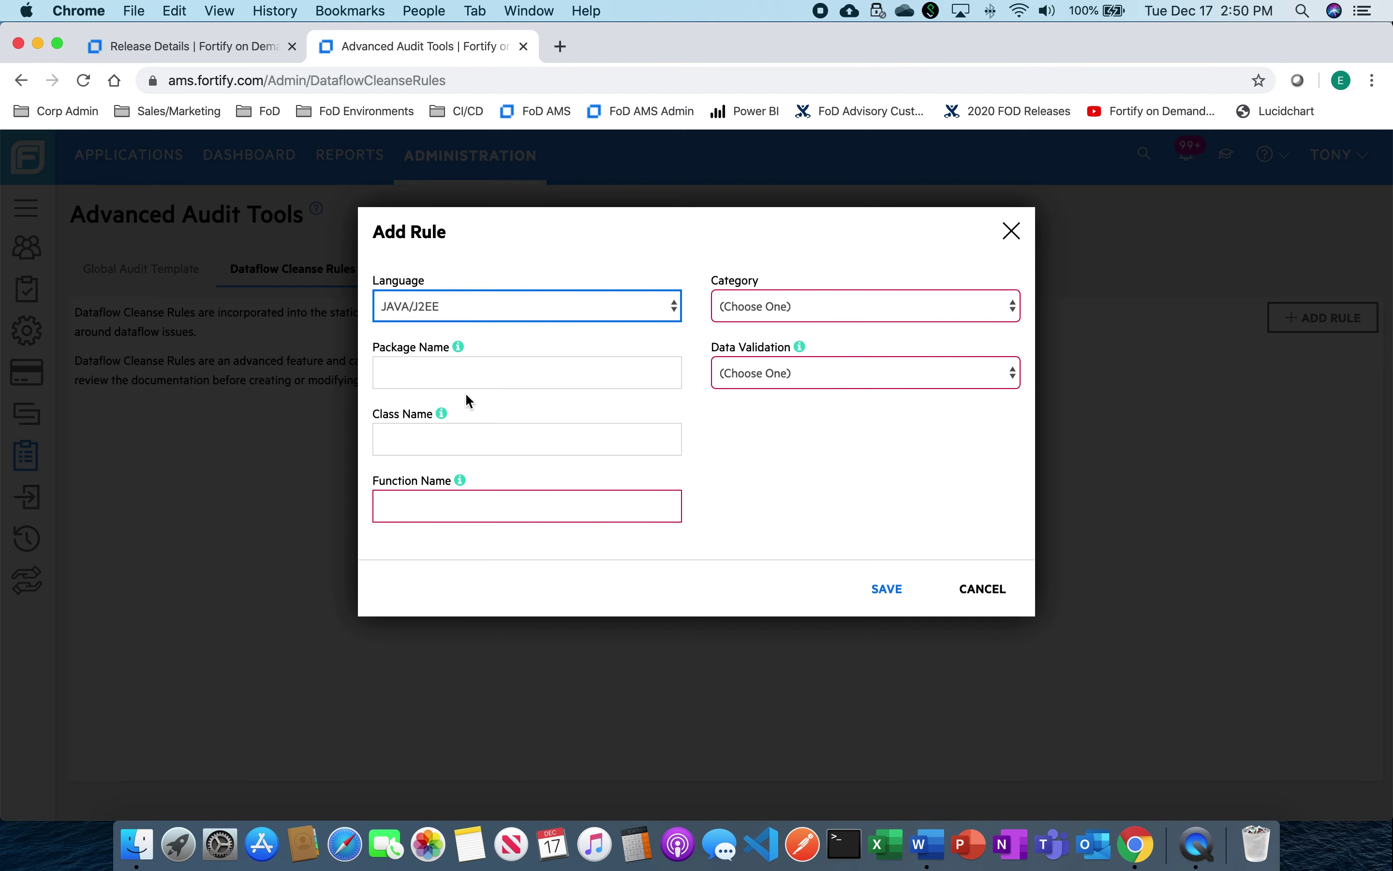
click(471, 373)
key(super+v)
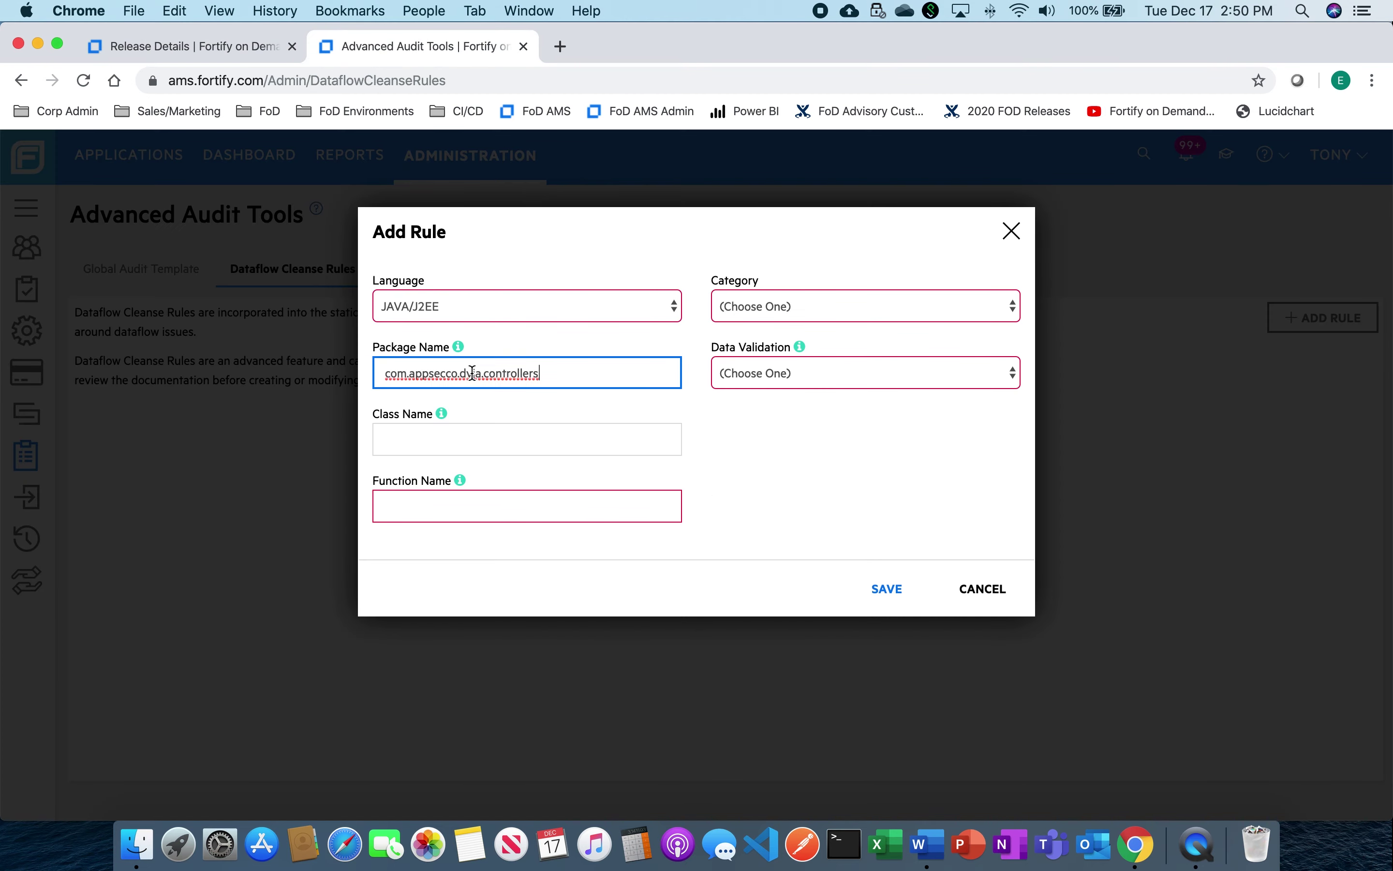
- Check the Word notes and copy the class name ResetPassword from the issue's code into the new rule's class name
click(186, 38)
click(941, 858)
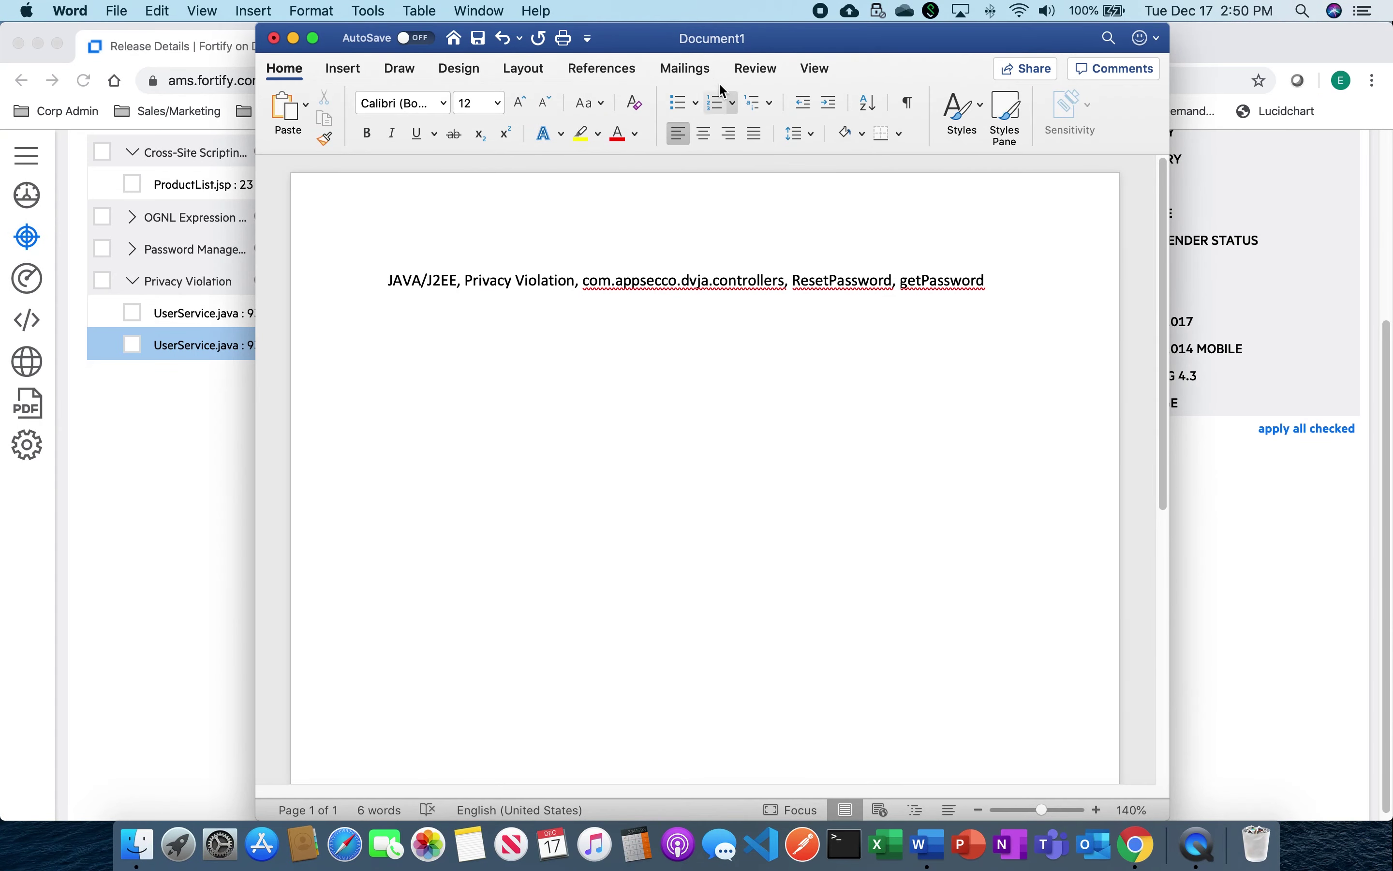
click(293, 39)
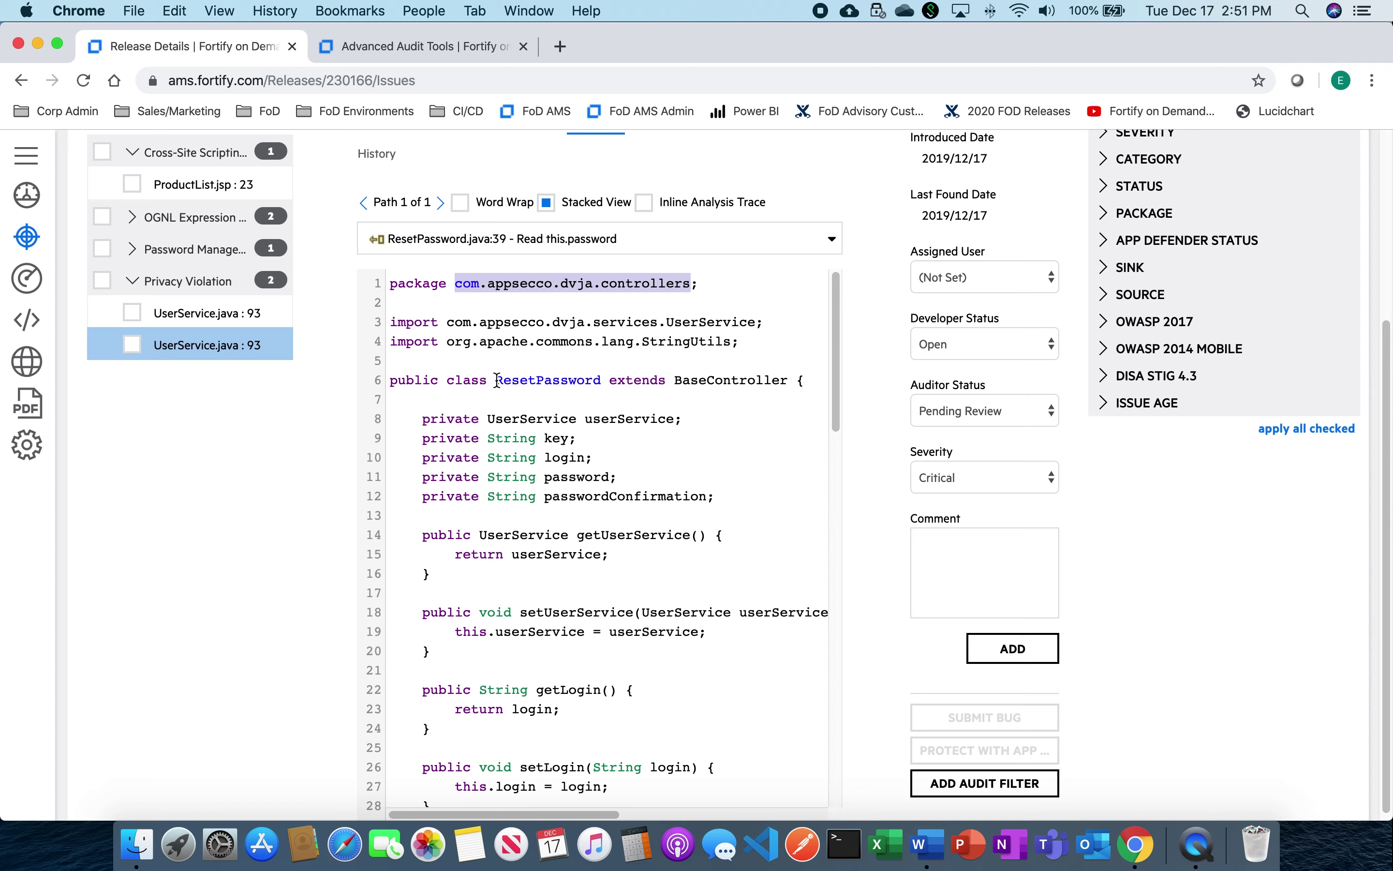
drag(499, 380, 600, 381)
key(super+c)
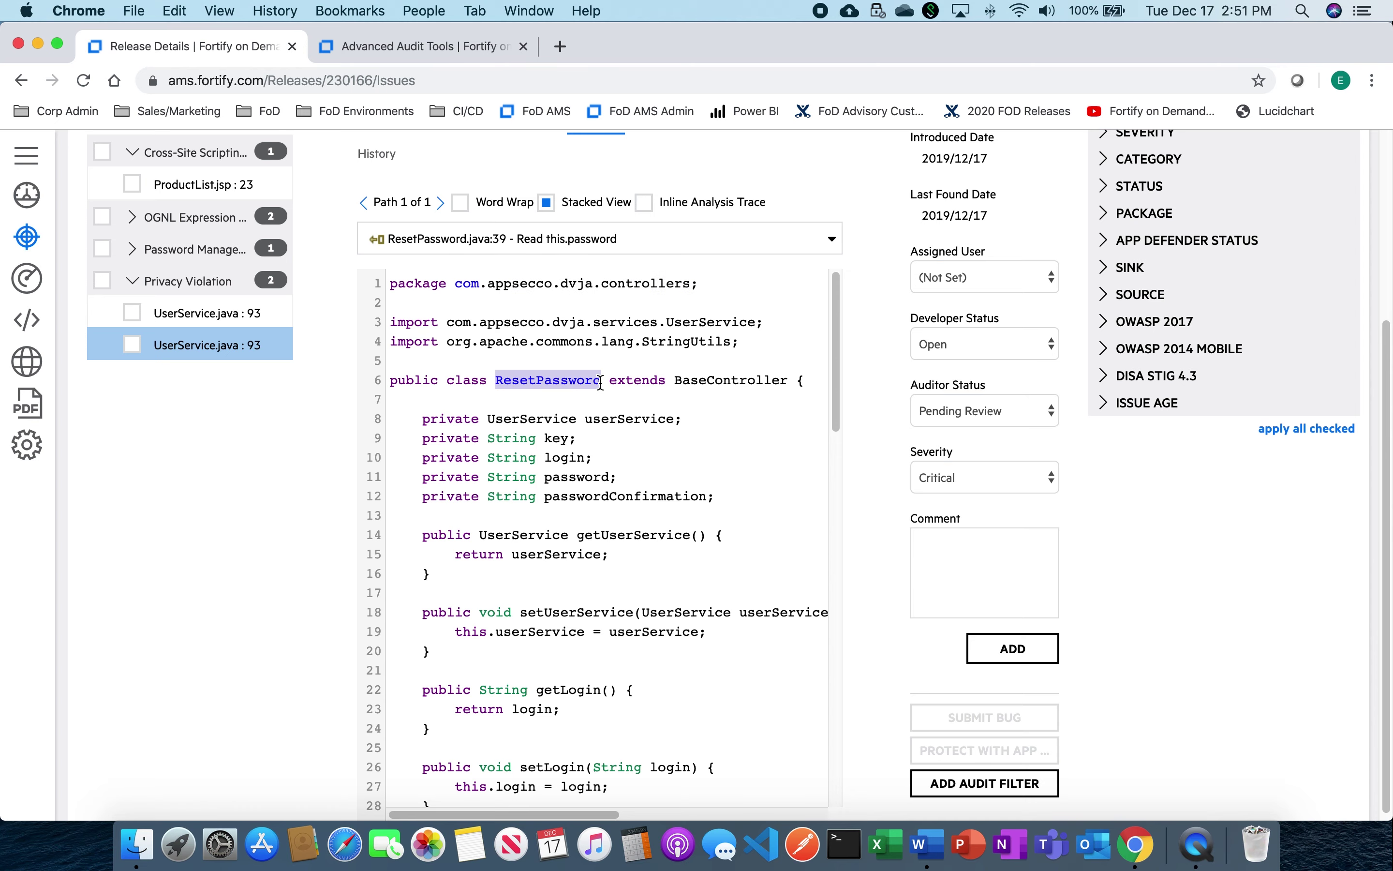
click(374, 46)
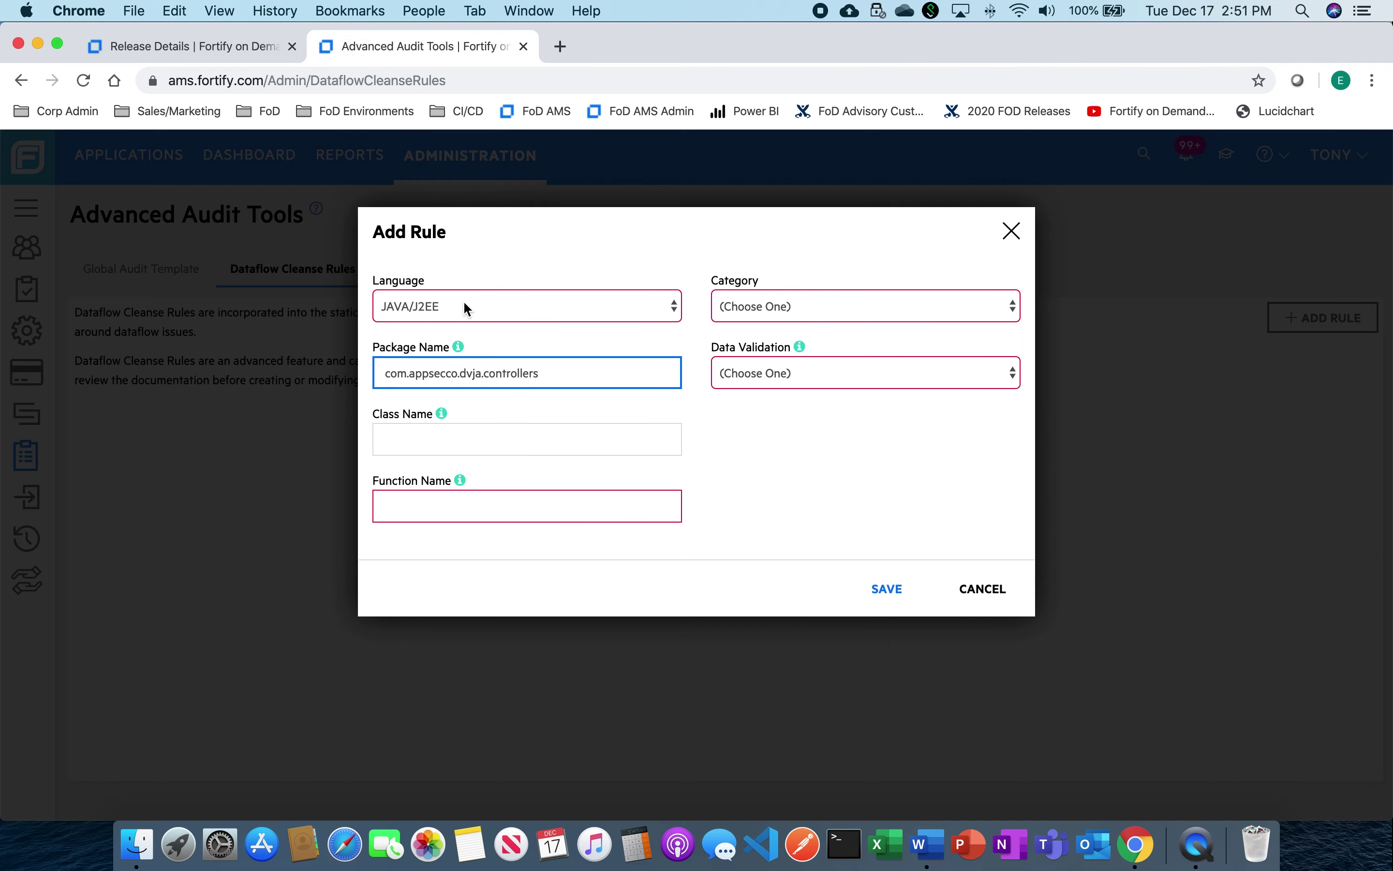
click(494, 439)
key(super+v)
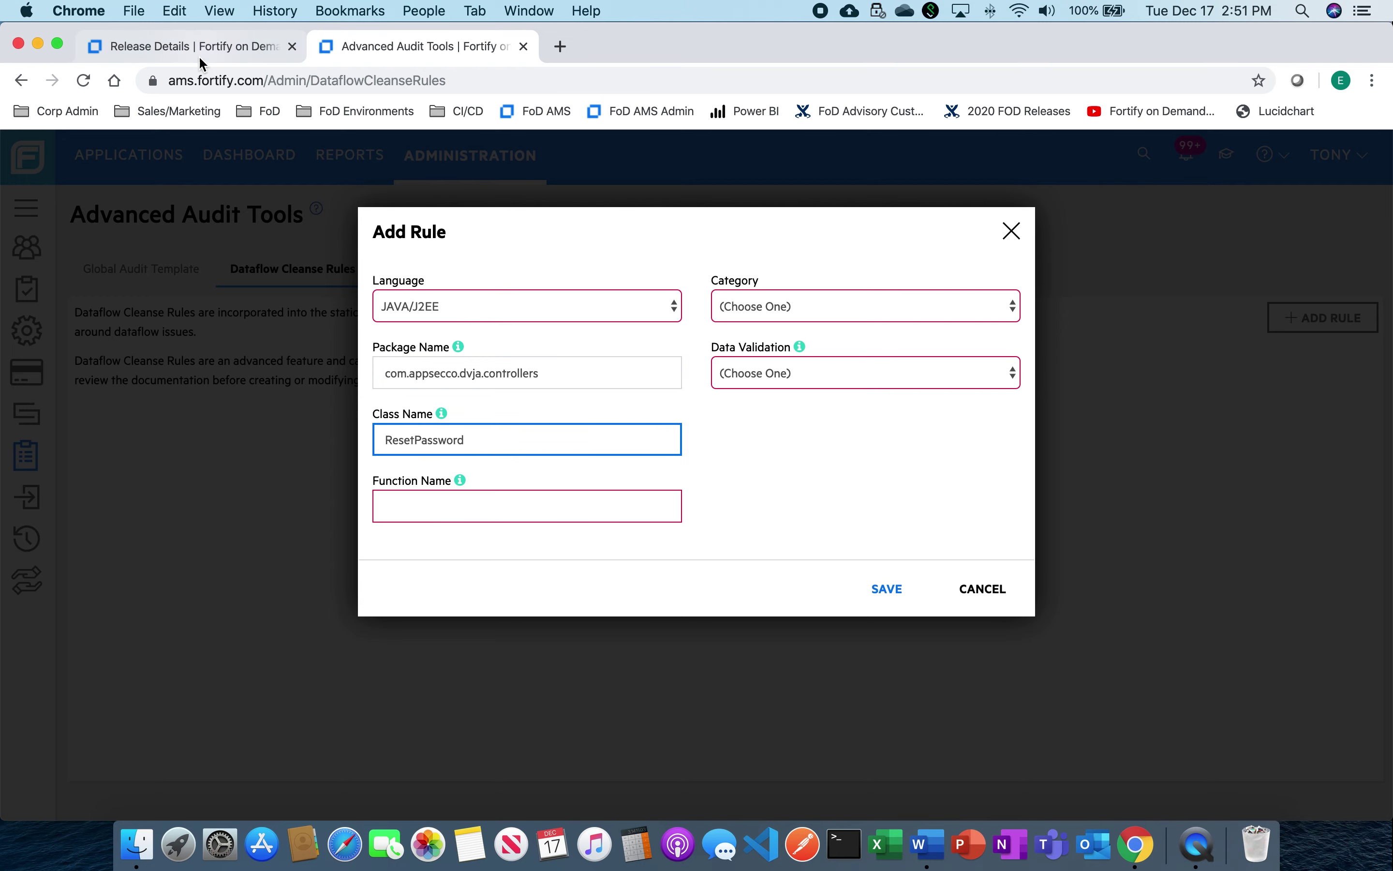
- Copy the function name getPassword from line 38 of the issue's code into the new rule's function name
click(188, 46)
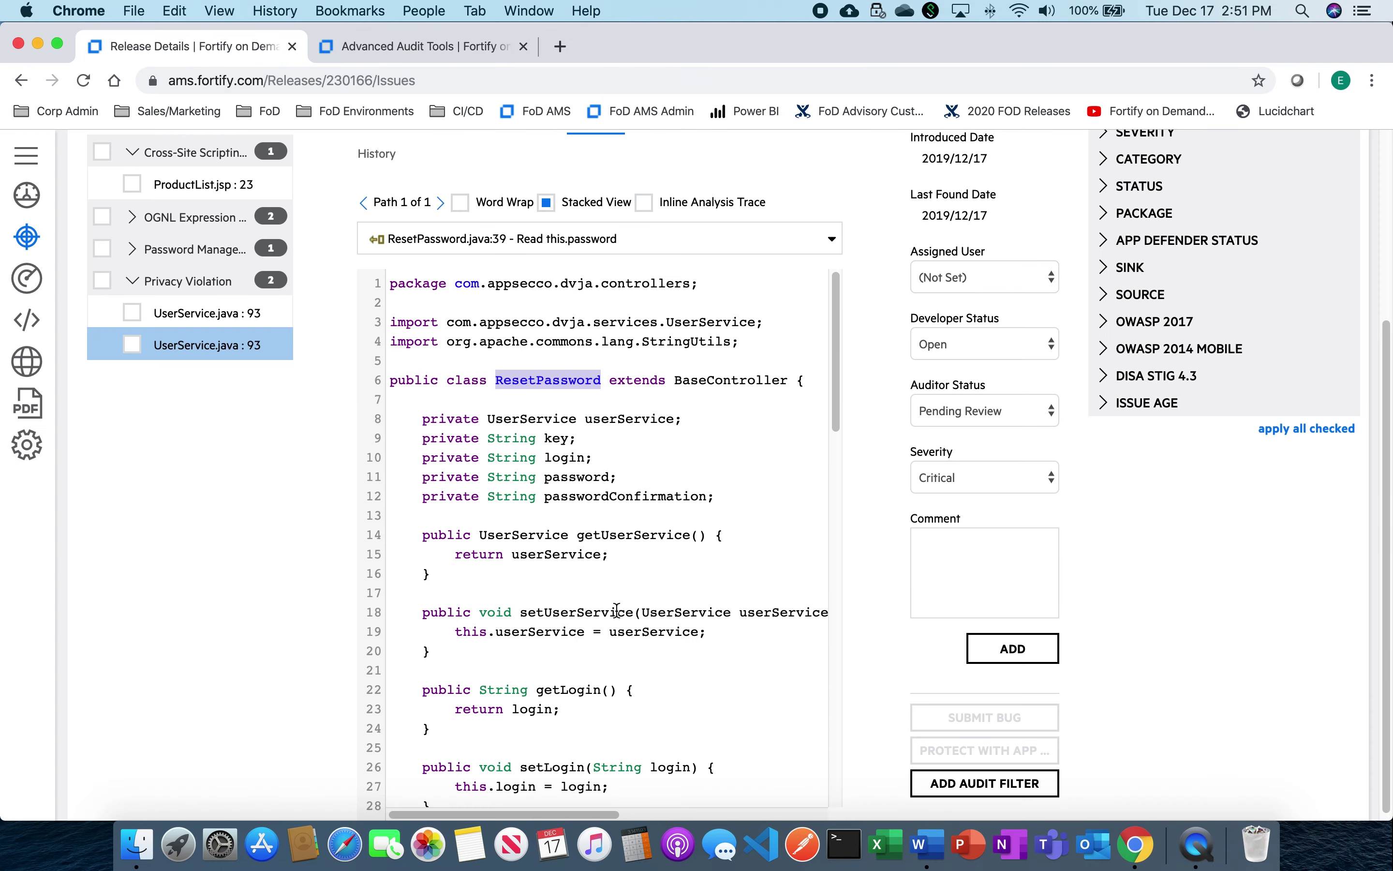
scroll(617, 610, down, 10)
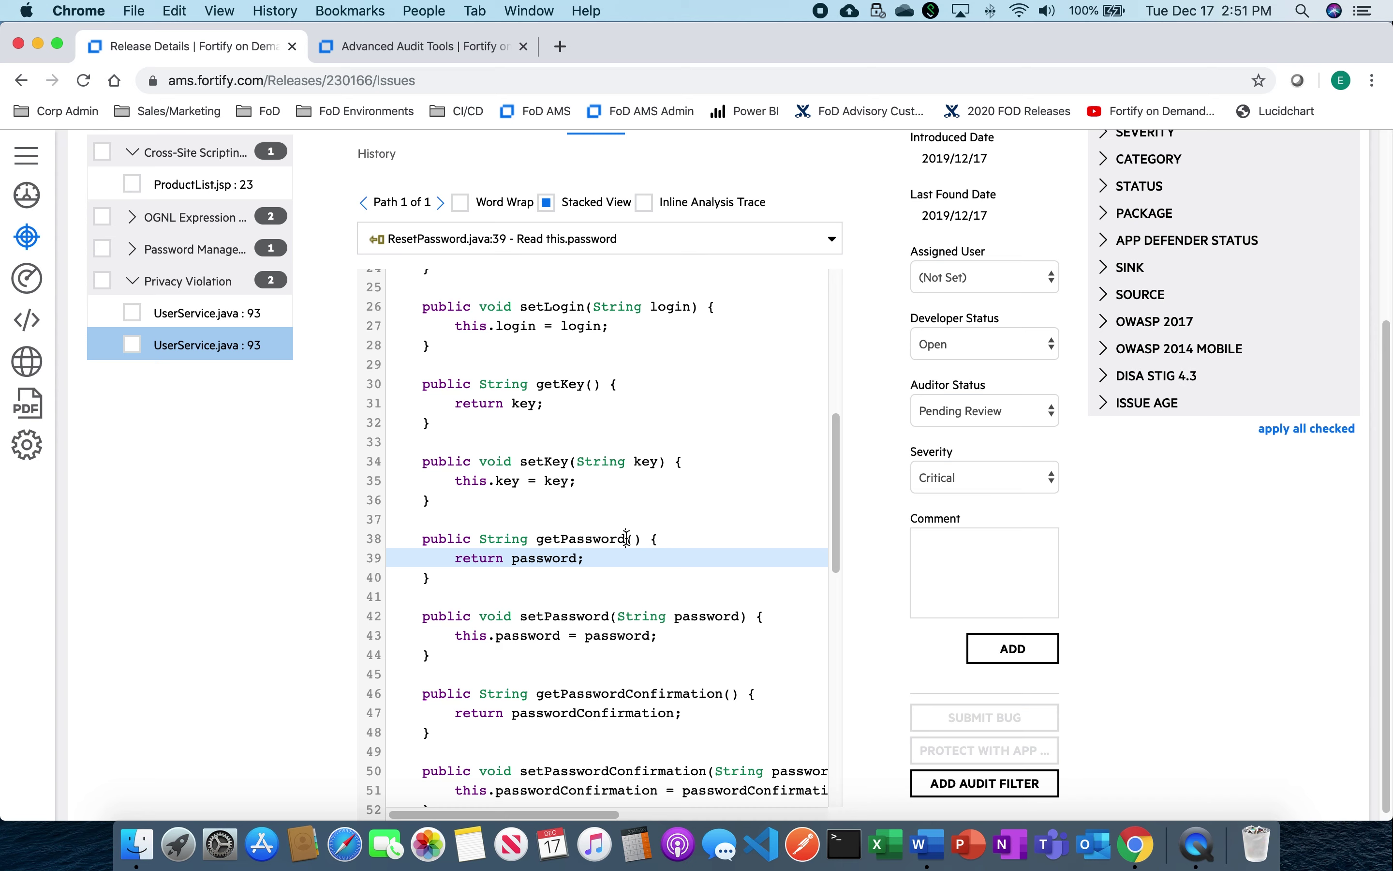
drag(625, 538, 540, 537)
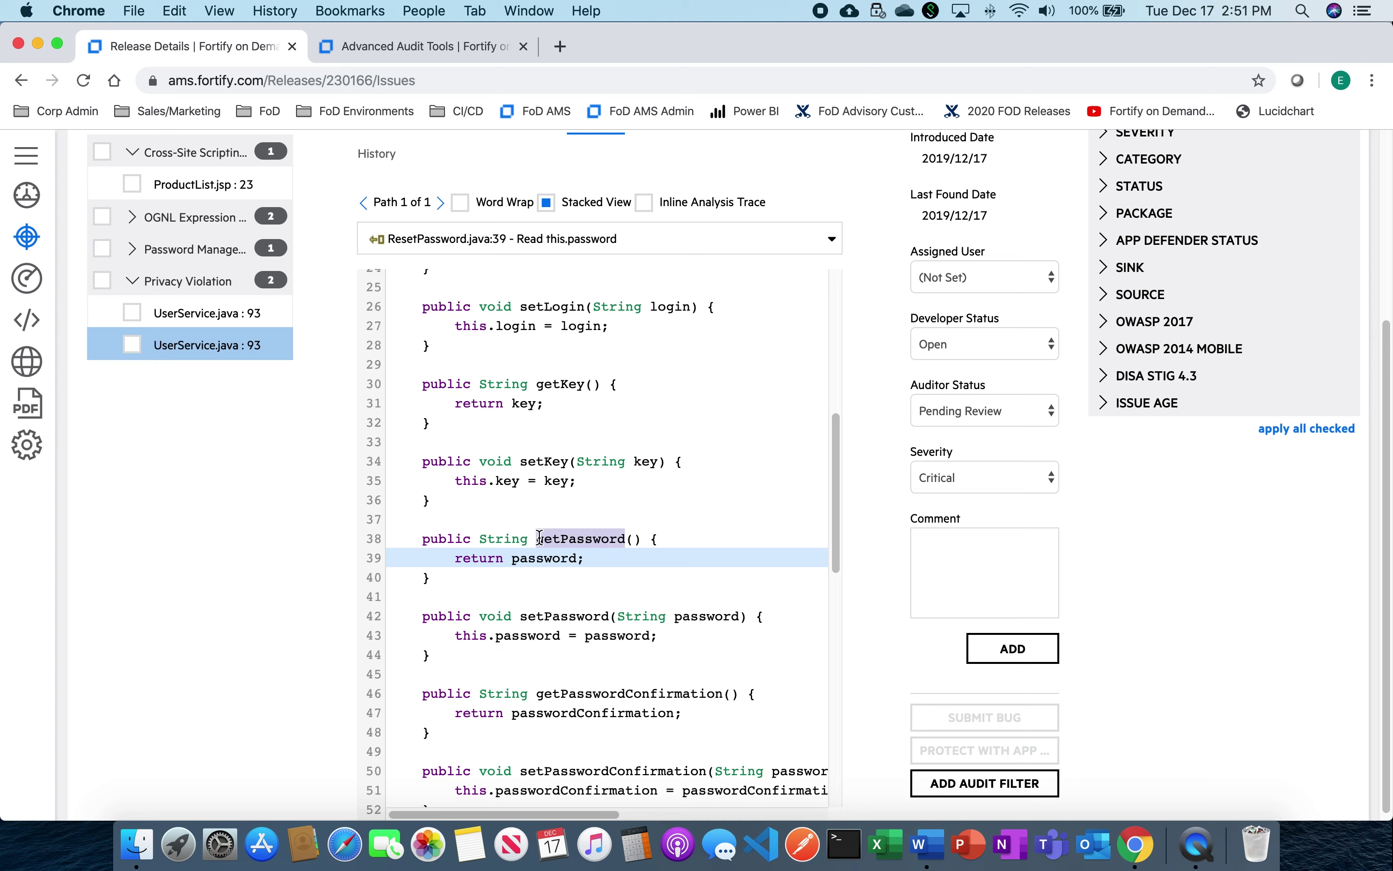
key(super+c)
click(385, 47)
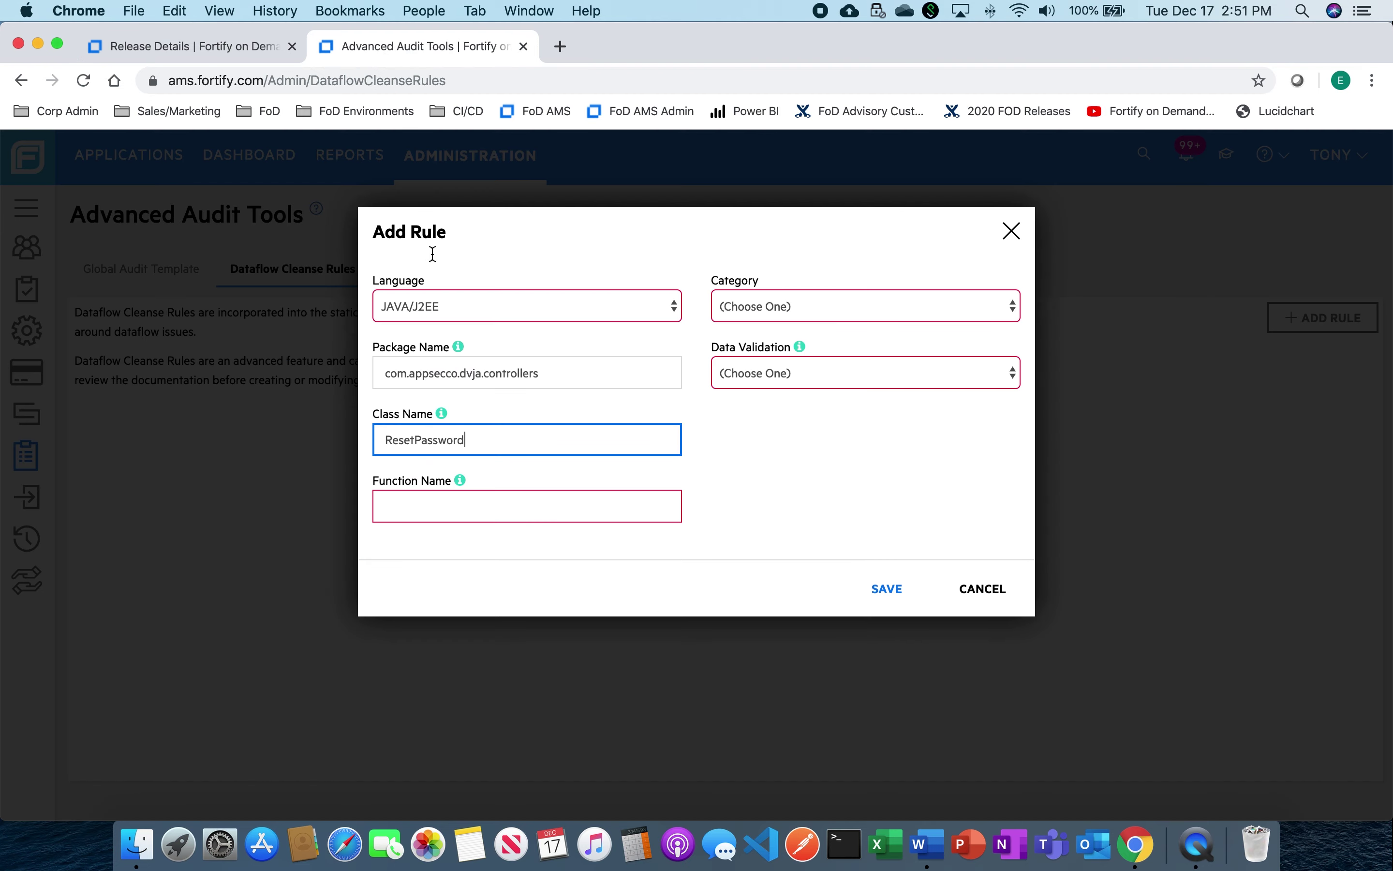
click(480, 510)
key(super+v)
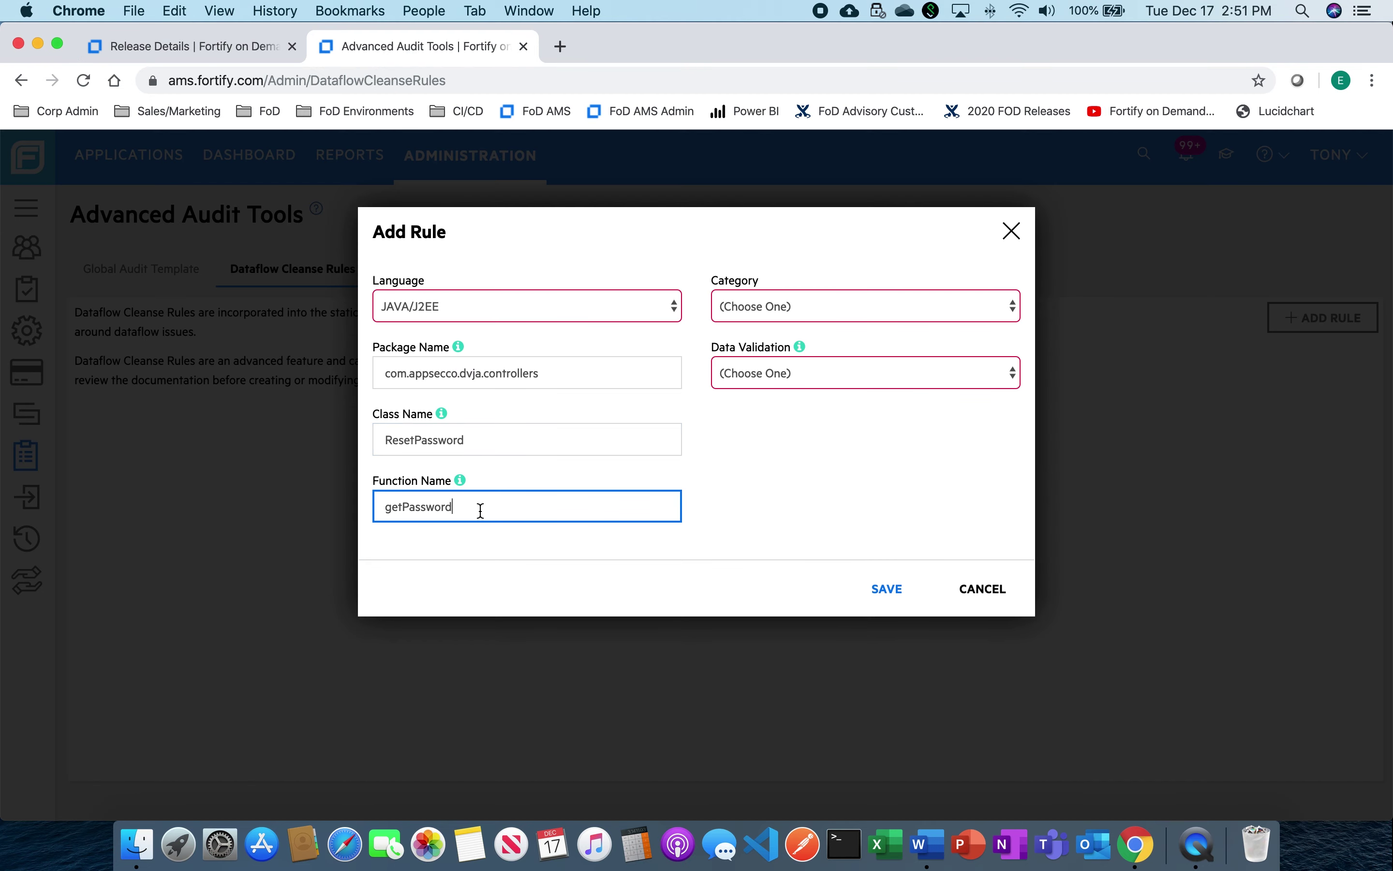
- Set the rule's category to Privacy Violation and its data validation to Return Value, and save the rule
click(821, 308)
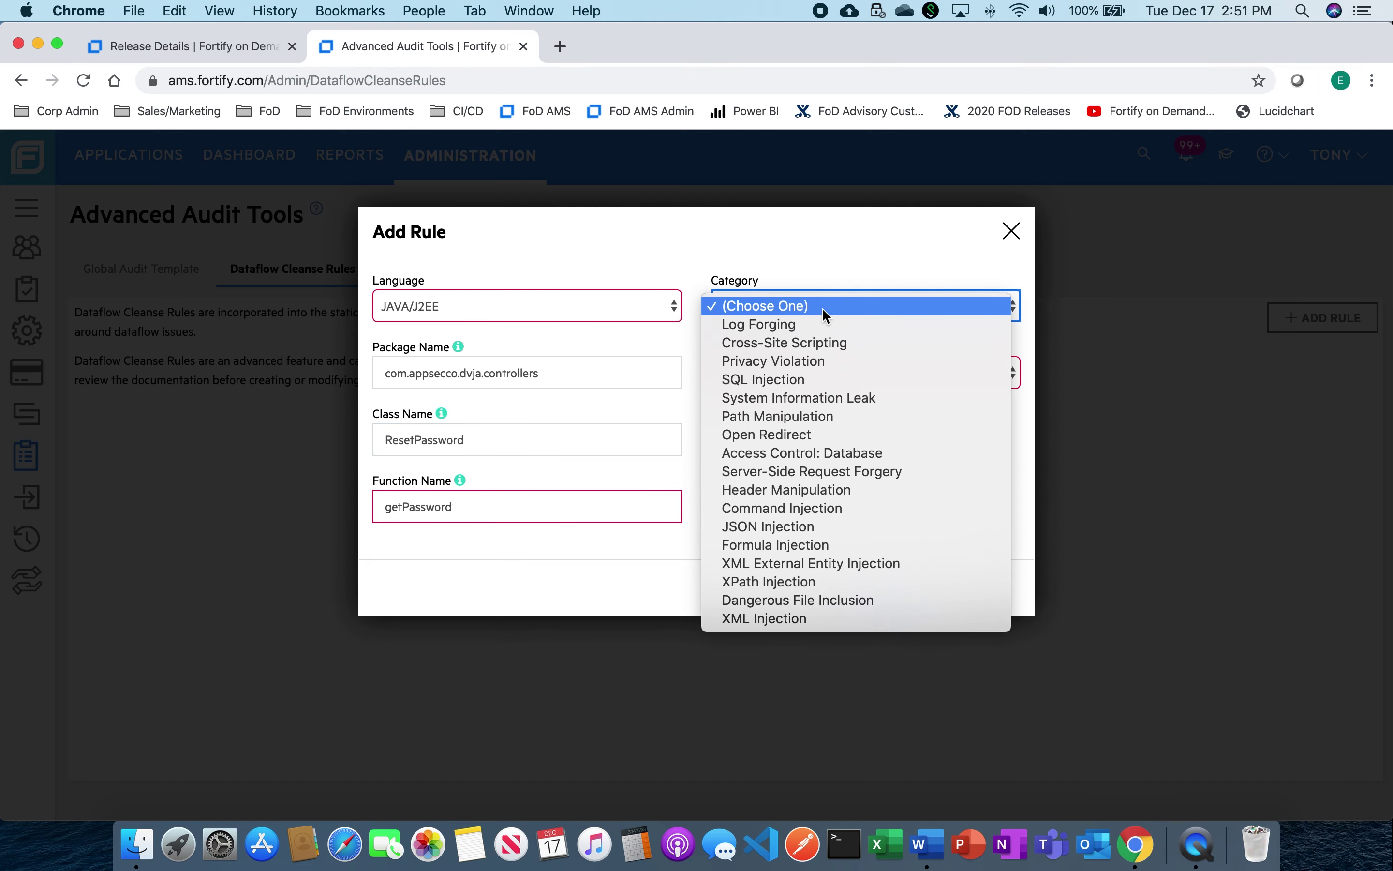
click(835, 360)
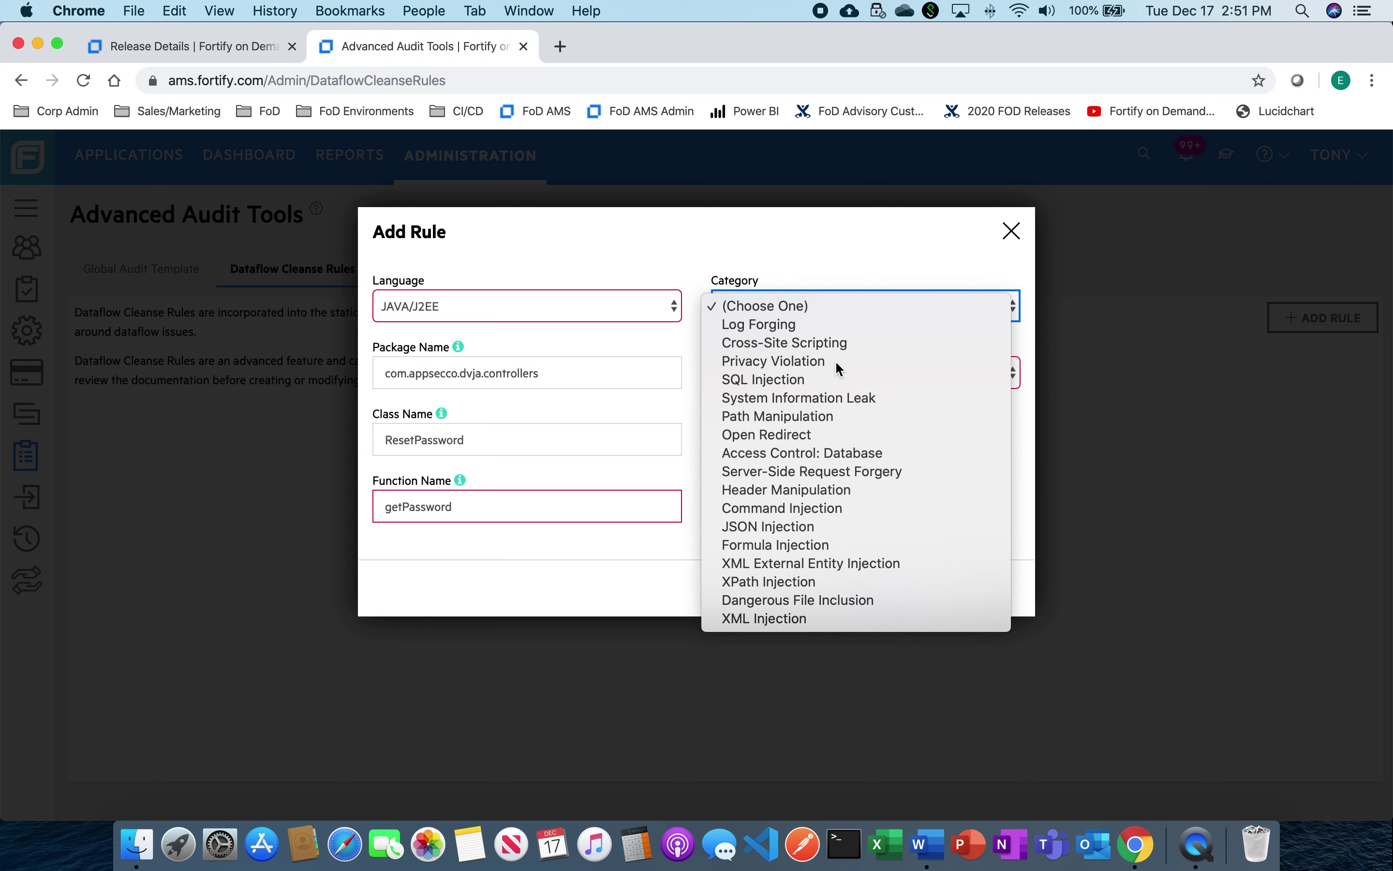
click(839, 376)
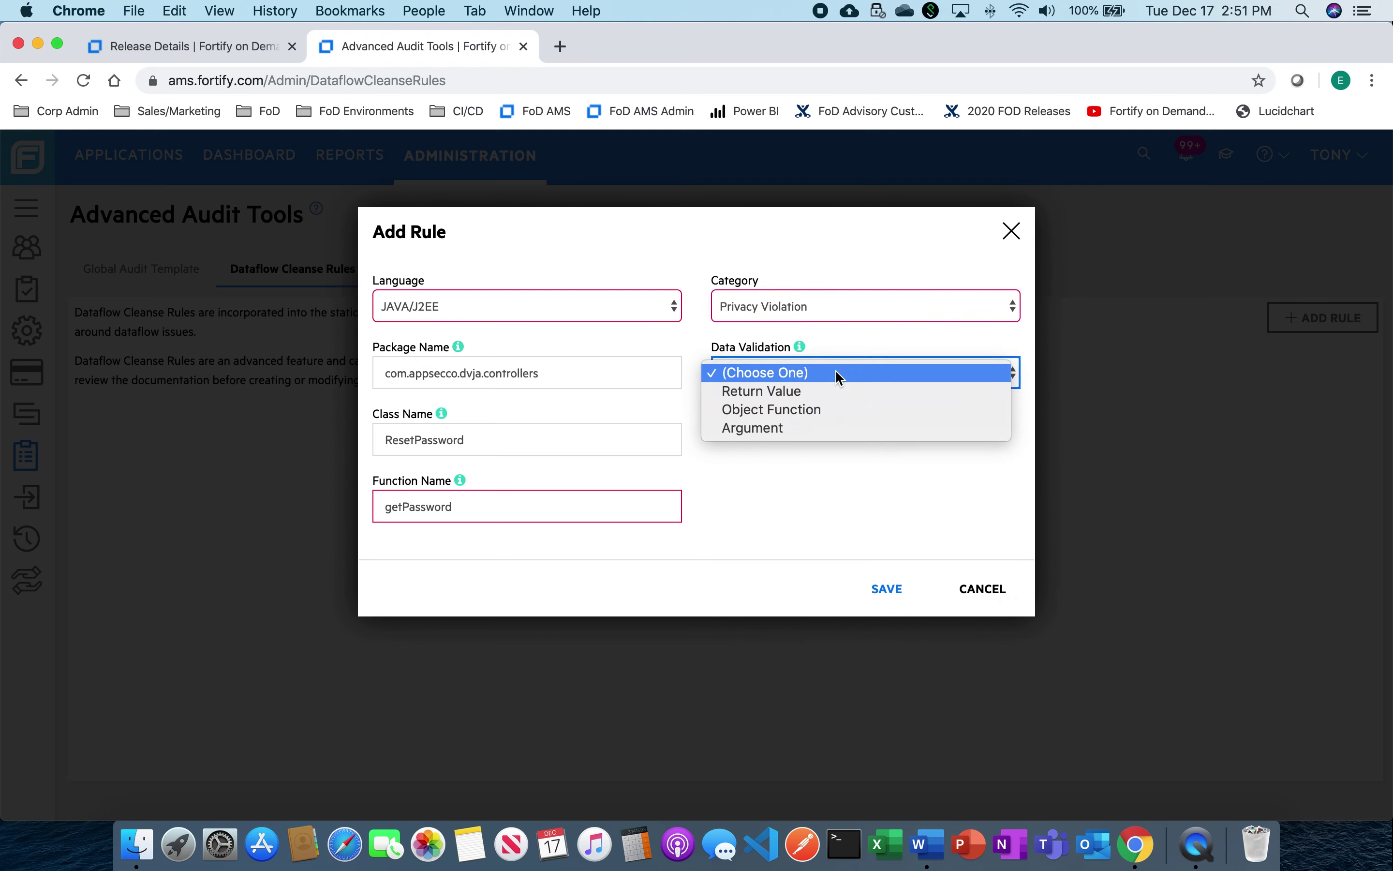
click(842, 391)
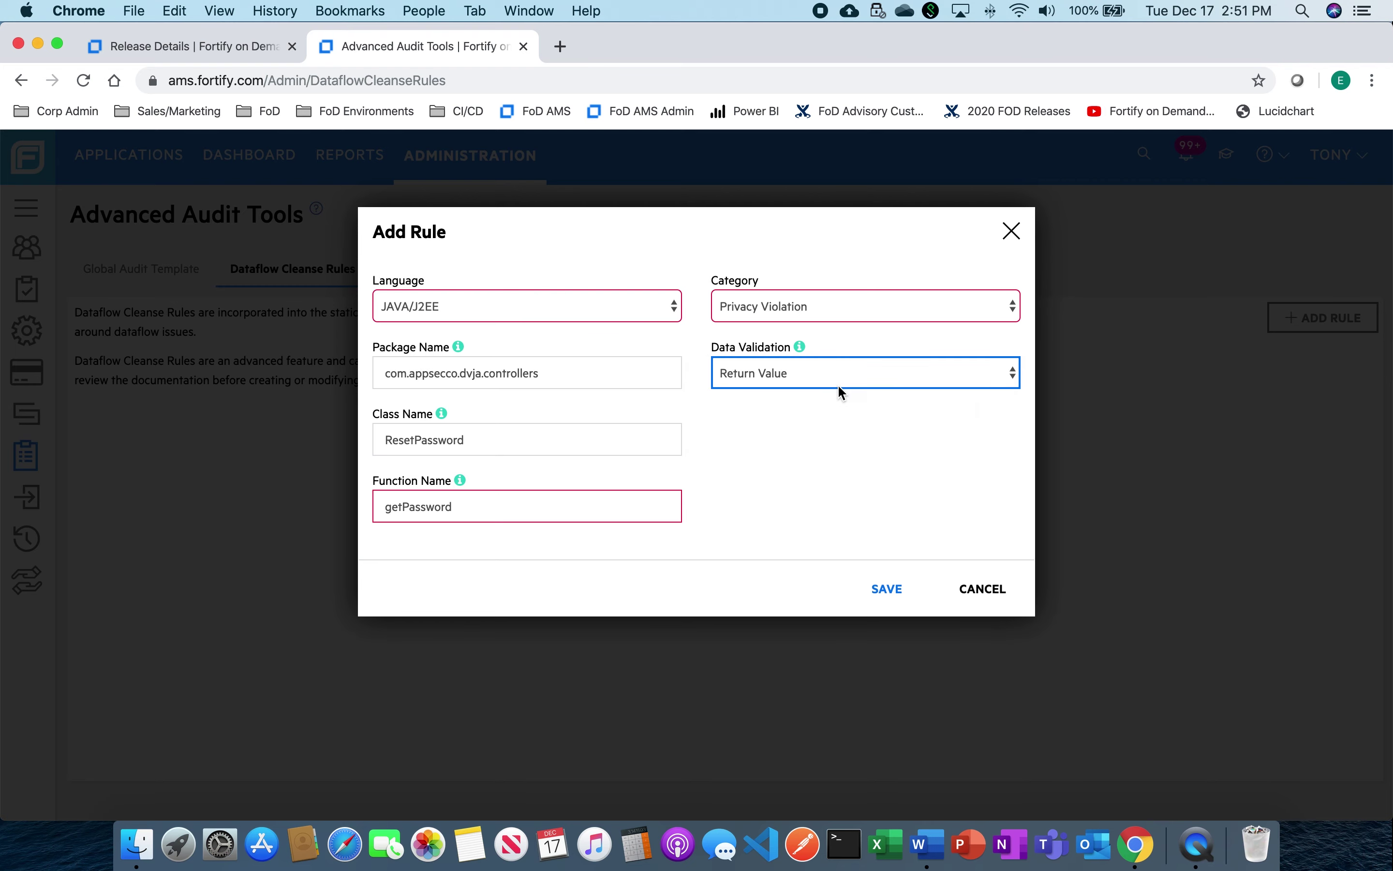
click(891, 589)
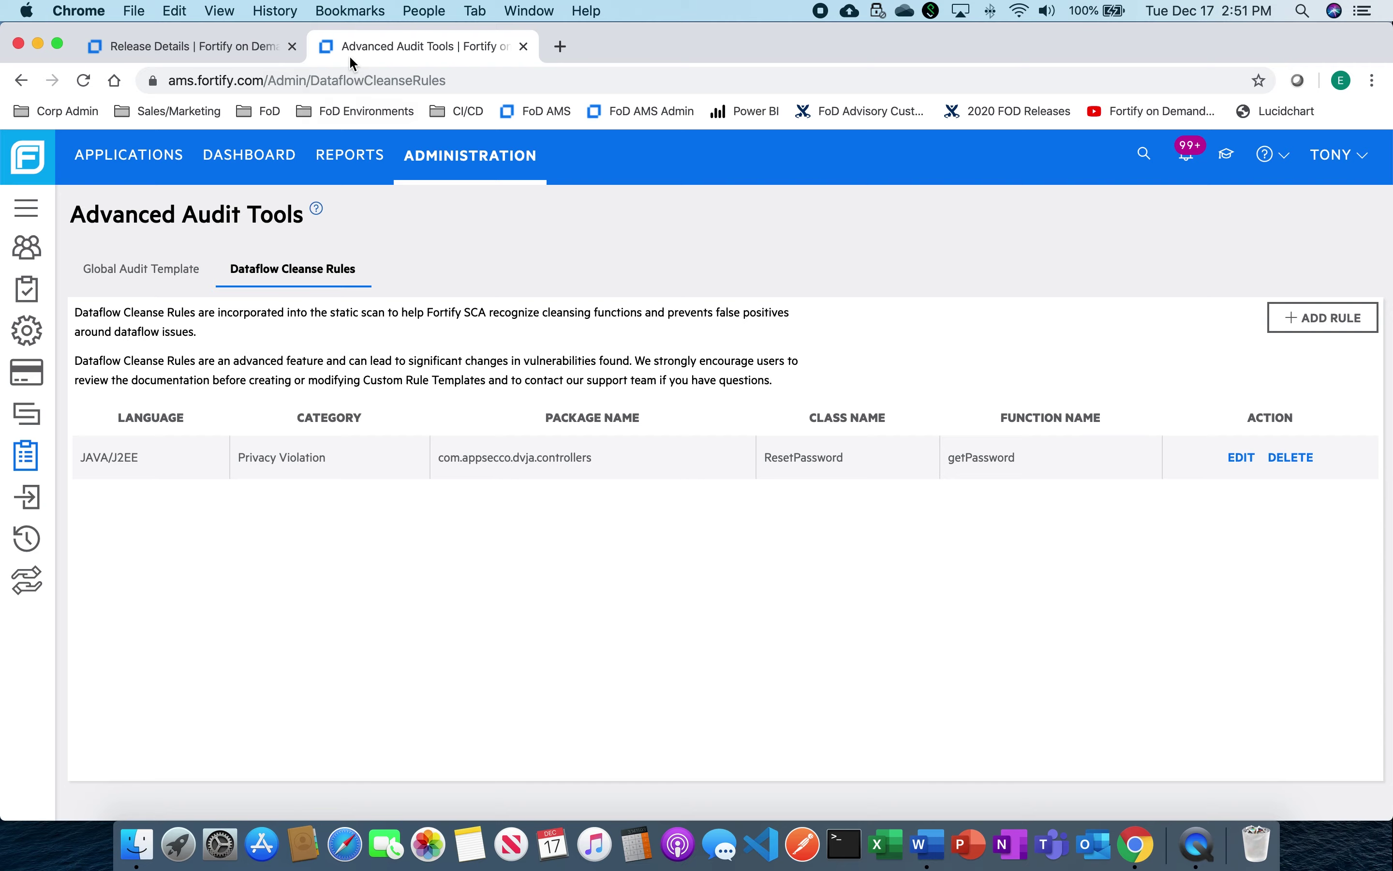
- Return to the release issues of "Test - Cleanse Rule App - Java"
click(203, 49)
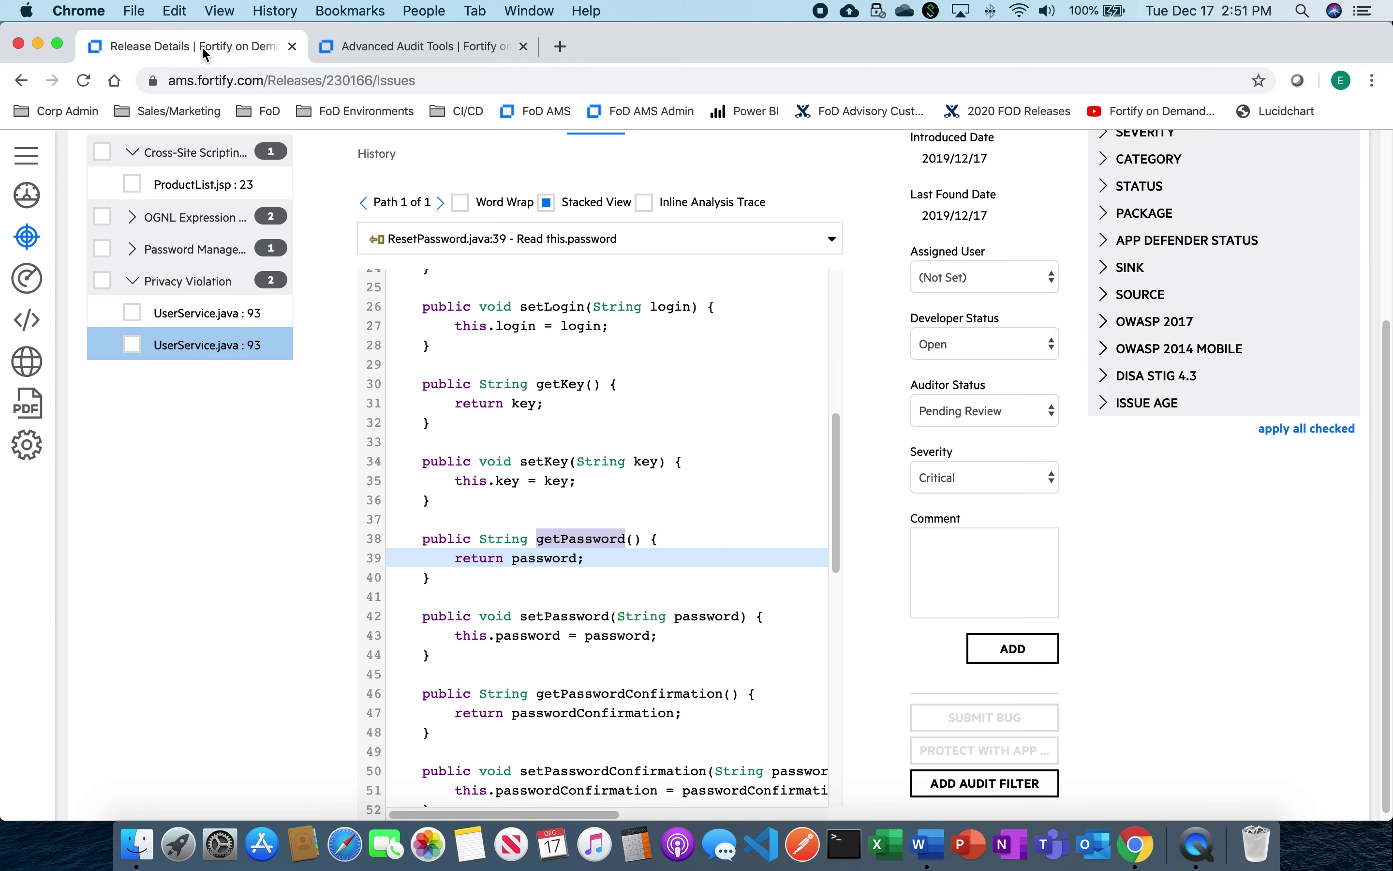
scroll(256, 432, down, 1)
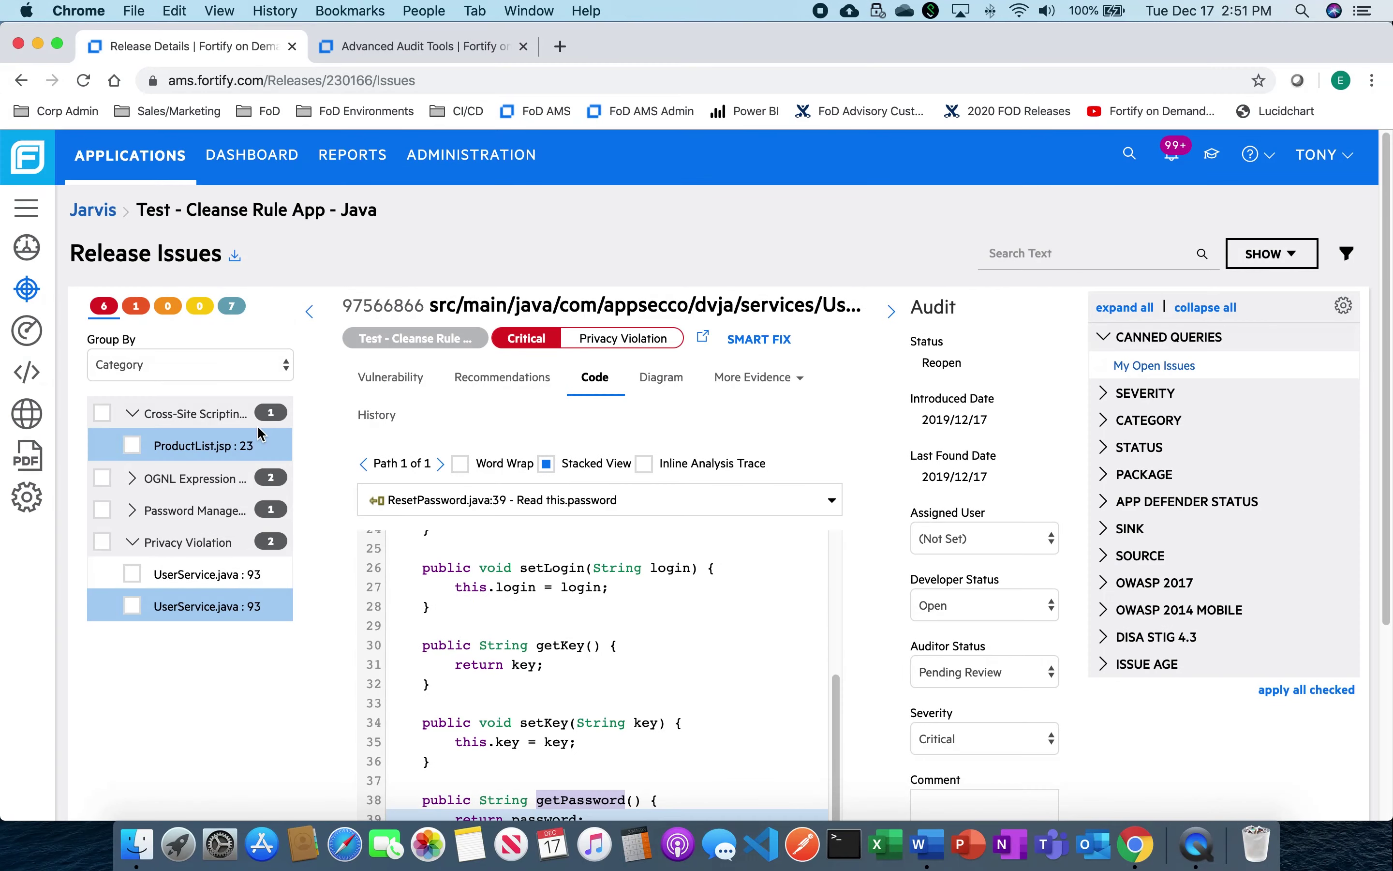